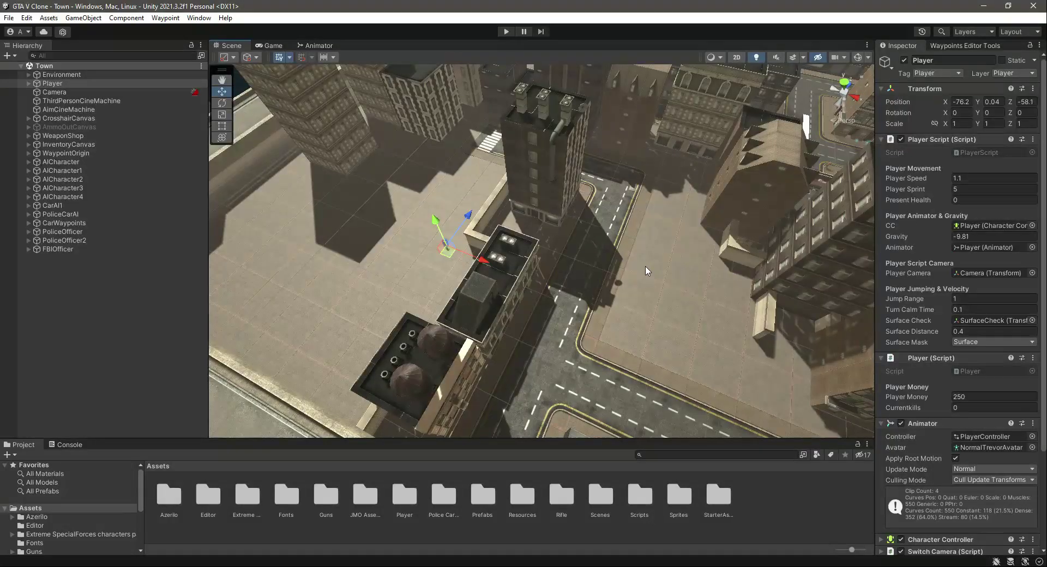
# Frame the Player object in the scene and look over the open plaza around it
pyautogui.moveTo(625, 279); pyautogui.dragTo(524, 302, button='right')
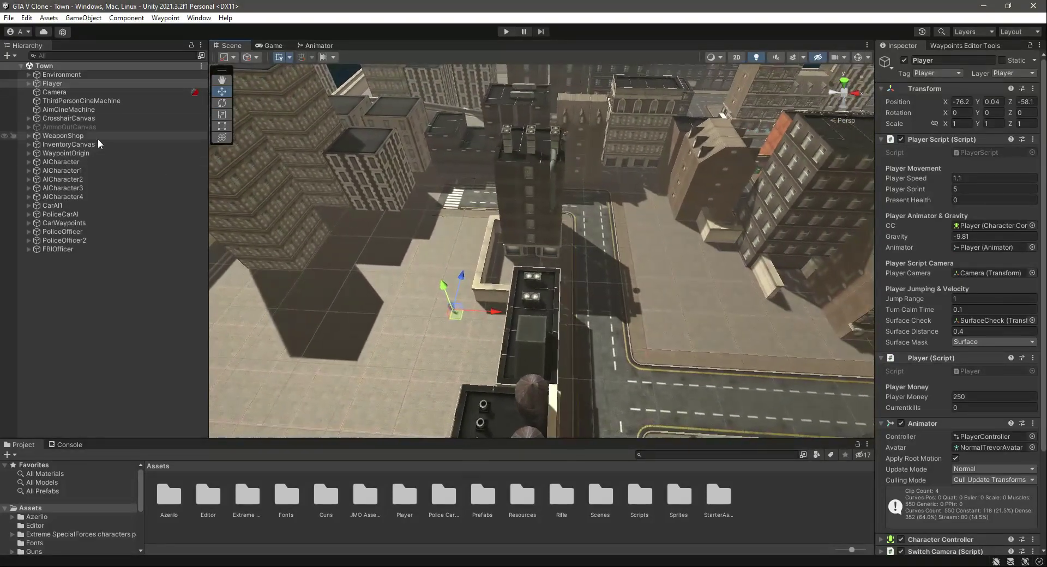
pyautogui.click(68, 85)
pyautogui.moveTo(587, 272); pyautogui.dragTo(635, 211, button='right')
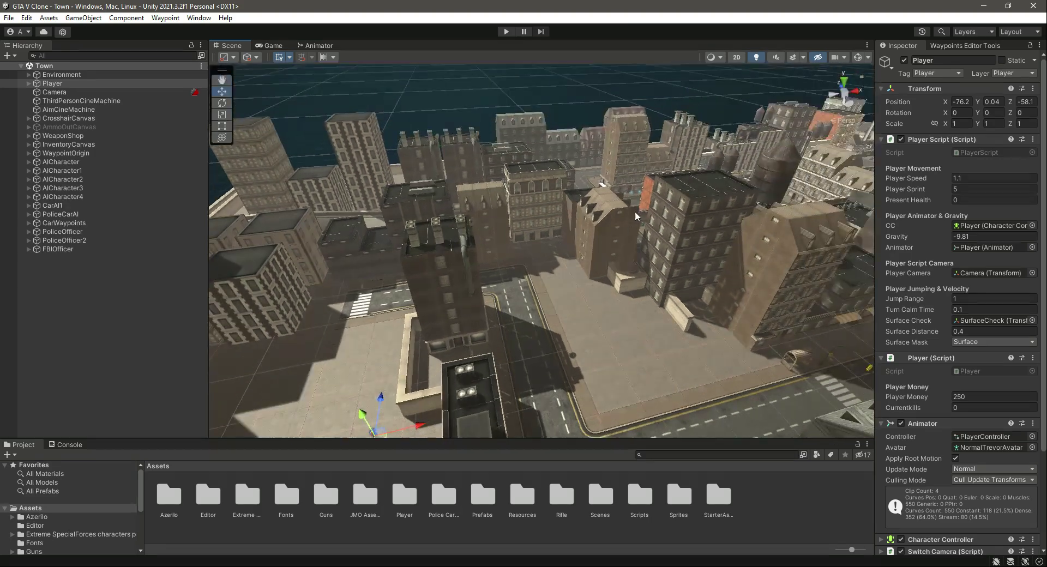
pyautogui.press('f')
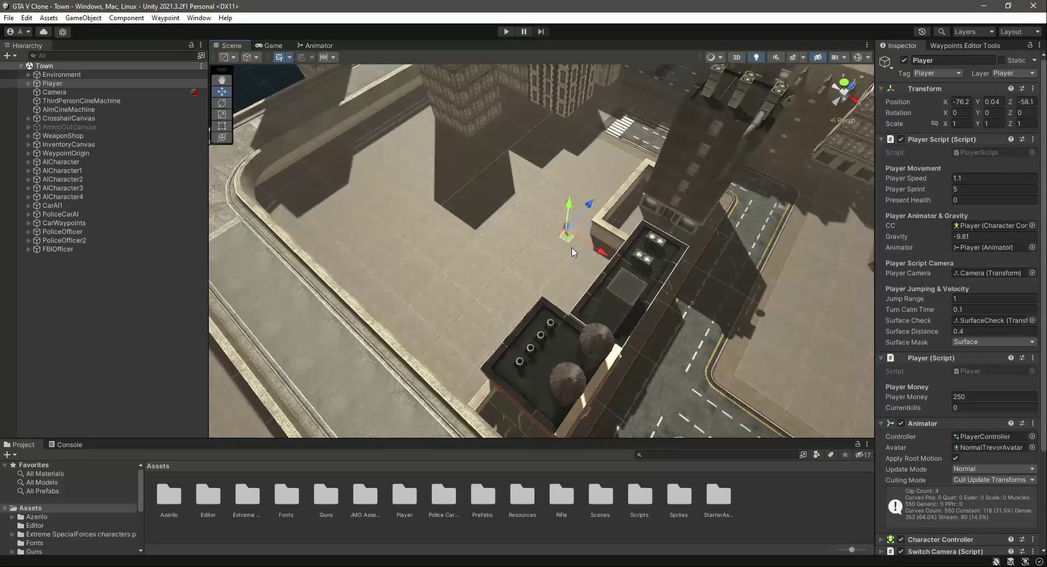
pyautogui.doubleClick(85, 84)
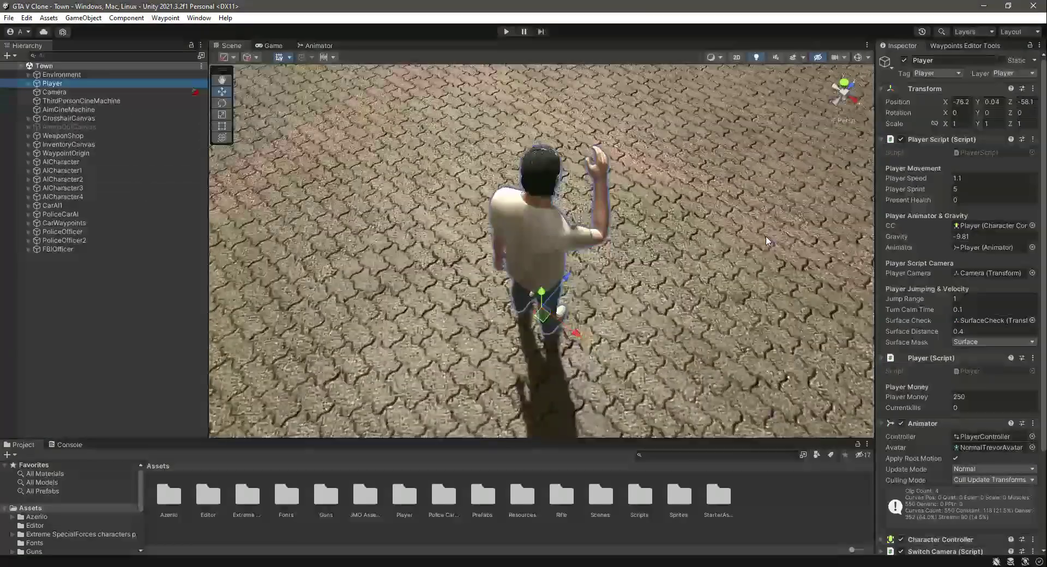
pyautogui.moveTo(600, 164); pyautogui.dragTo(585, 321, button='right')
pyautogui.scroll(-5, 585, 322)
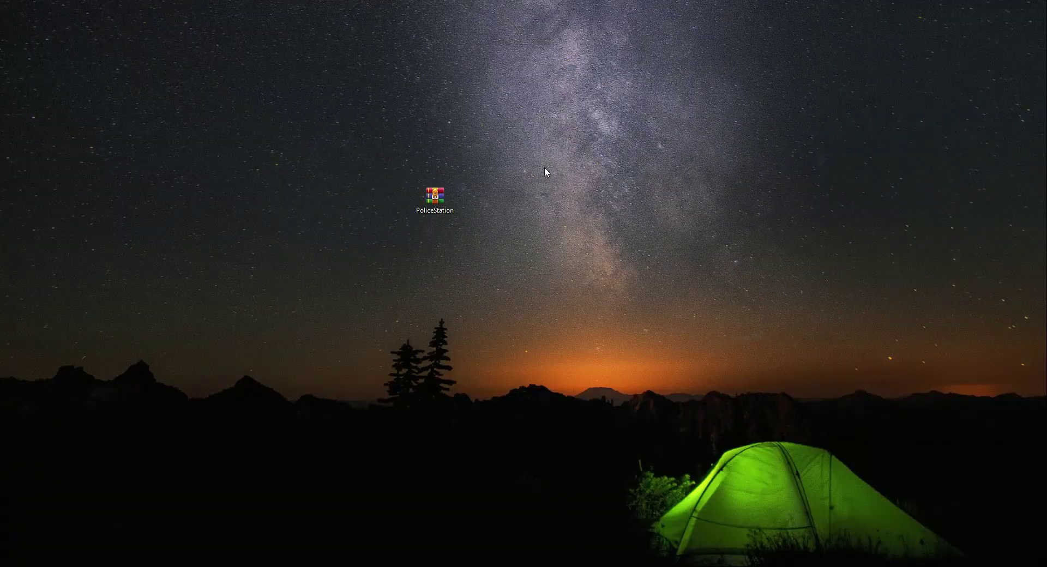
# Switch to the desktop, extract the PoliceStation archive there, and import the full PoliceStation package into the Unity project
pyautogui.moveTo(545, 165); pyautogui.dragTo(411, 211)
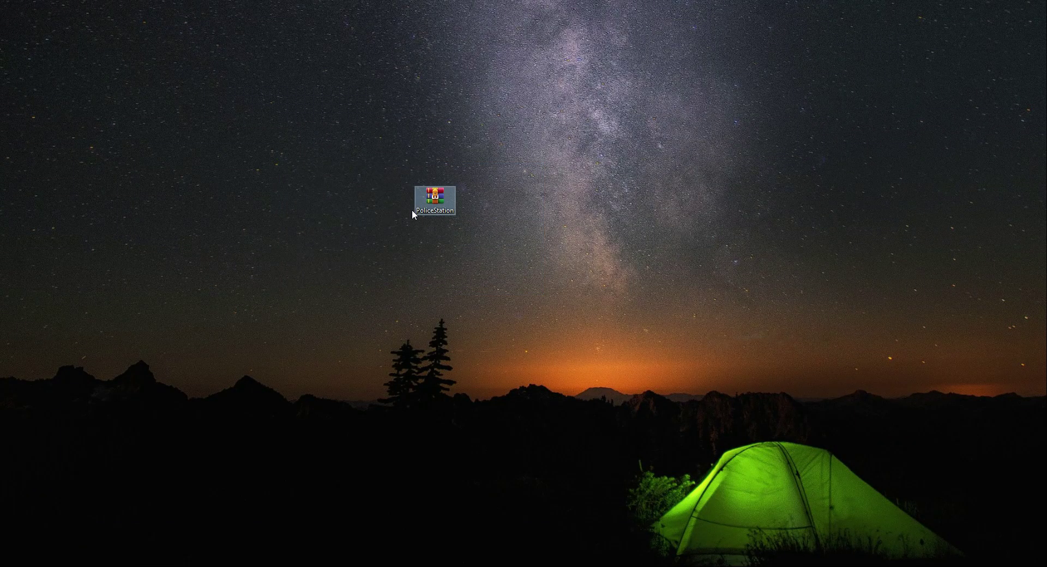
pyautogui.rightClick(435, 207)
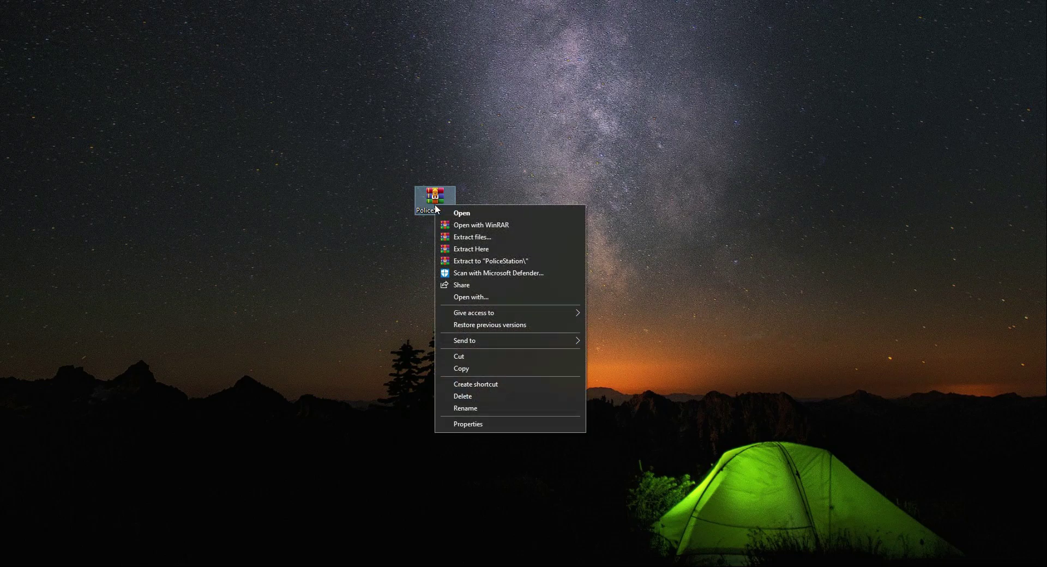
pyautogui.click(471, 249)
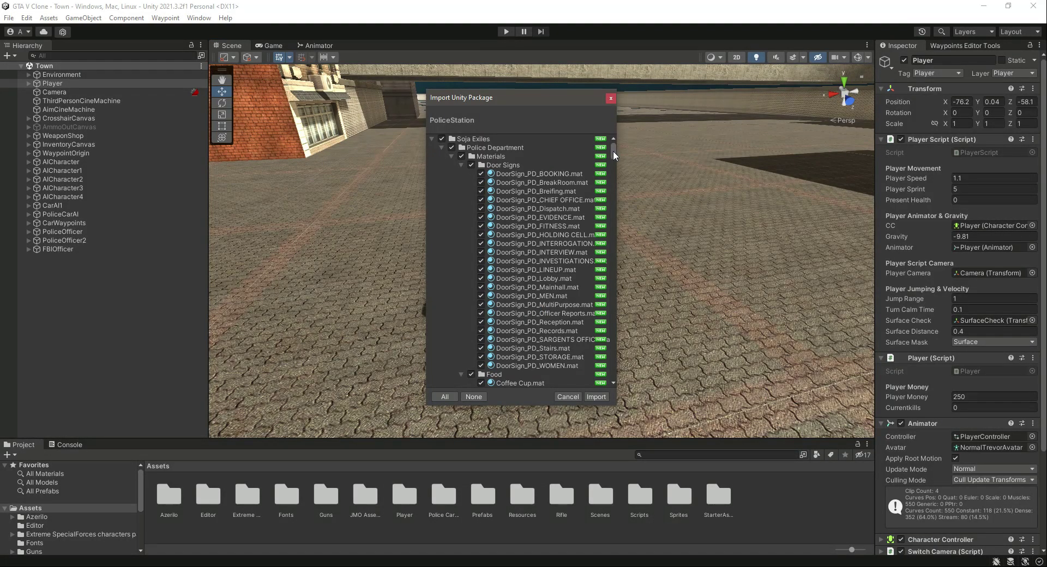
pyautogui.moveTo(613, 151); pyautogui.dragTo(662, 126)
pyautogui.click(597, 397)
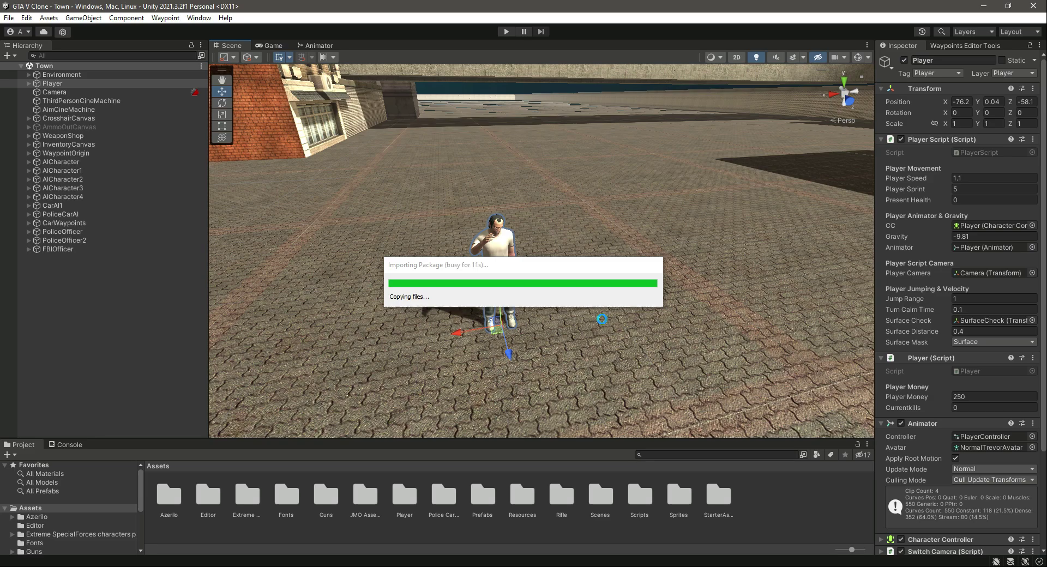
# Open the Structures folder among the prefabs of the Soja Exiles Police Department assets
pyautogui.scroll(-3, 85, 523)
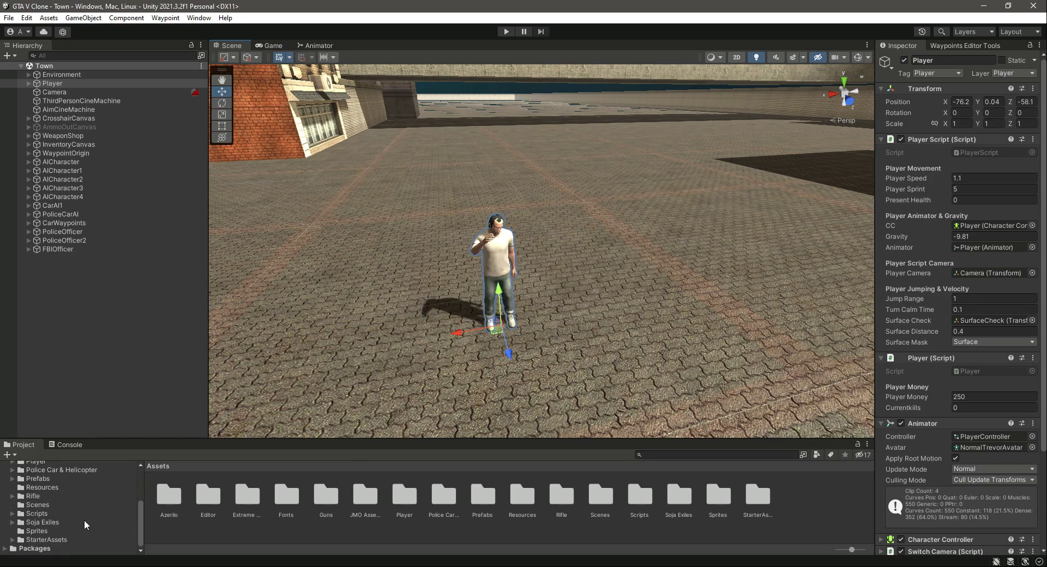
pyautogui.click(41, 524)
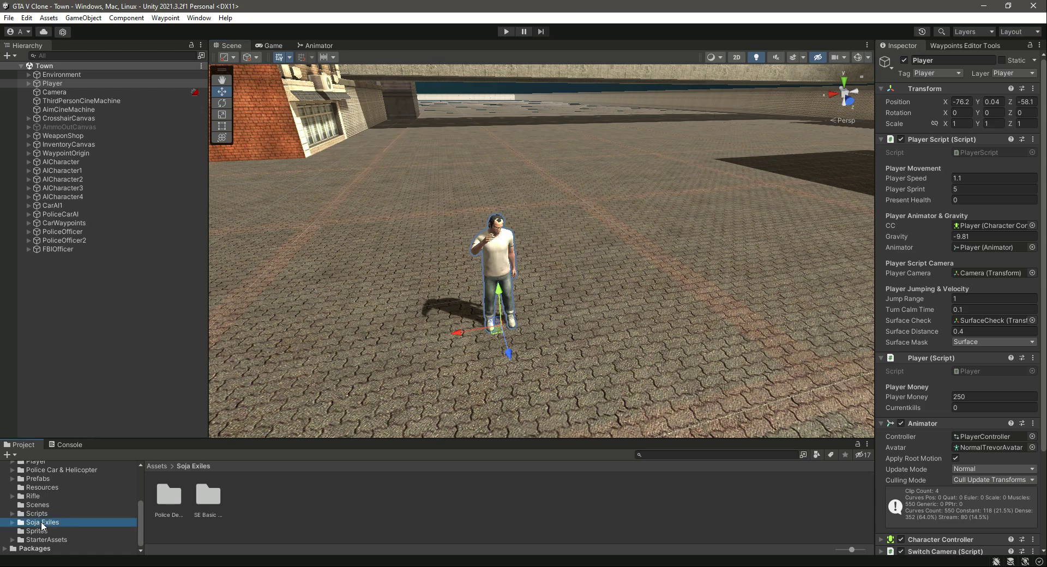
pyautogui.doubleClick(169, 496)
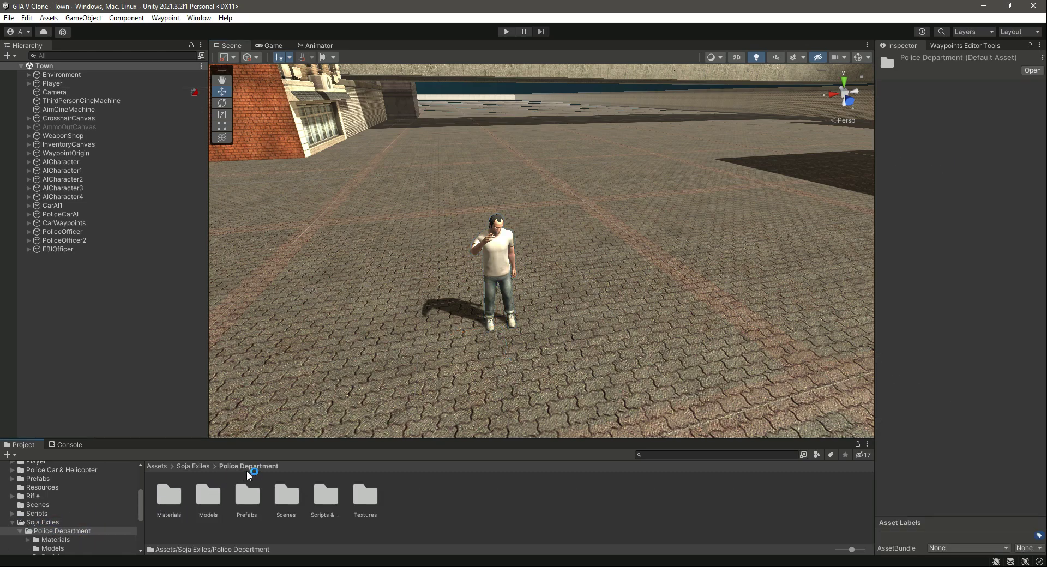
pyautogui.doubleClick(247, 497)
pyautogui.doubleClick(284, 496)
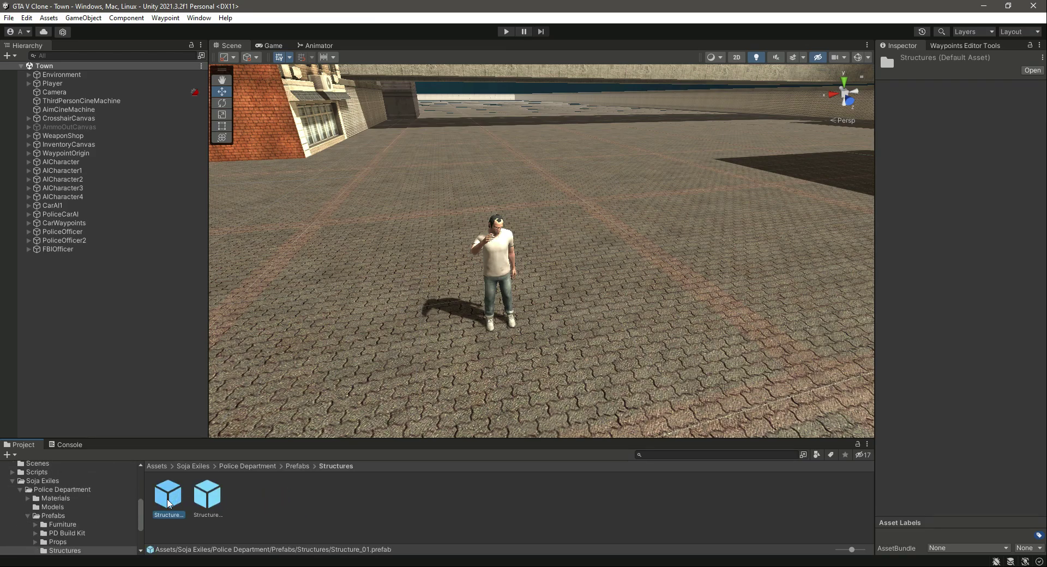
# Preview the Structure_01 and Structure_02 prefabs to compare the two buildings
pyautogui.click(200, 499)
pyautogui.click(177, 499)
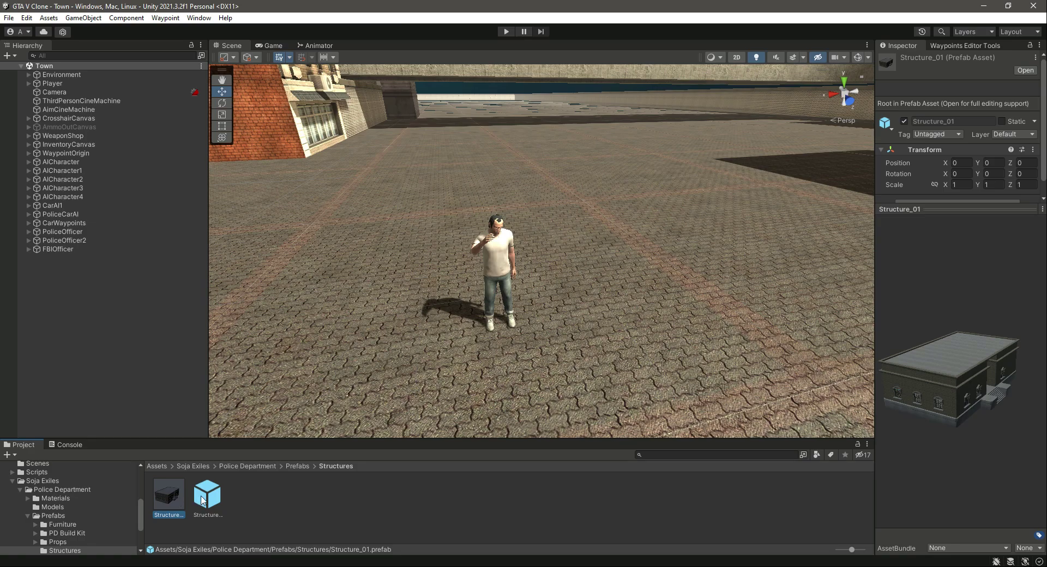
pyautogui.click(202, 500)
pyautogui.click(172, 495)
pyautogui.click(208, 493)
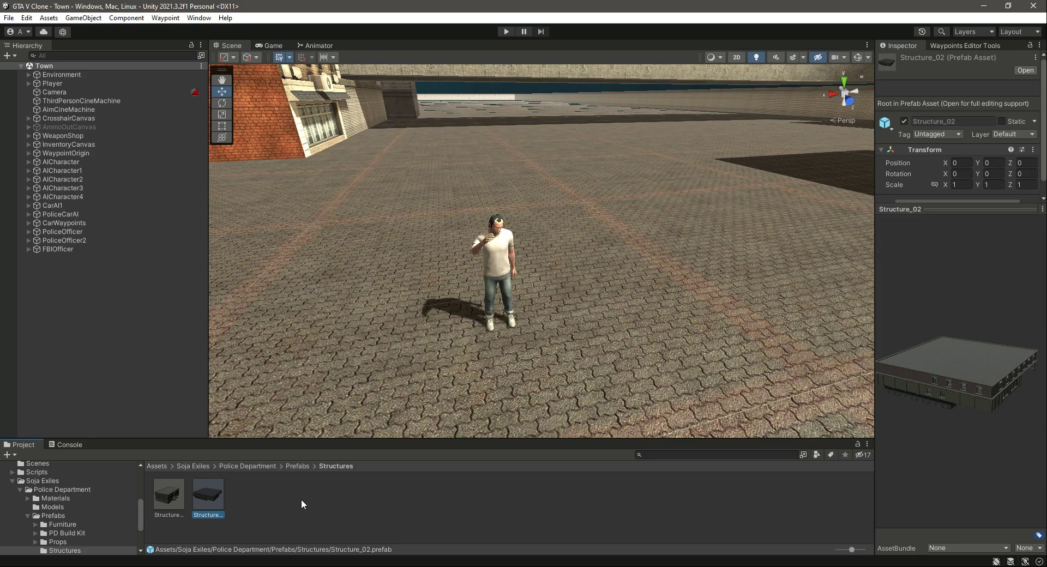
# Place the Structure_01 prefab in the town scene on the open plaza near the player
pyautogui.moveTo(426, 288); pyautogui.dragTo(572, 301, button='right')
pyautogui.press('s')
pyautogui.click(175, 496)
pyautogui.press('s')
pyautogui.moveTo(523, 367); pyautogui.dragTo(728, 398, button='right')
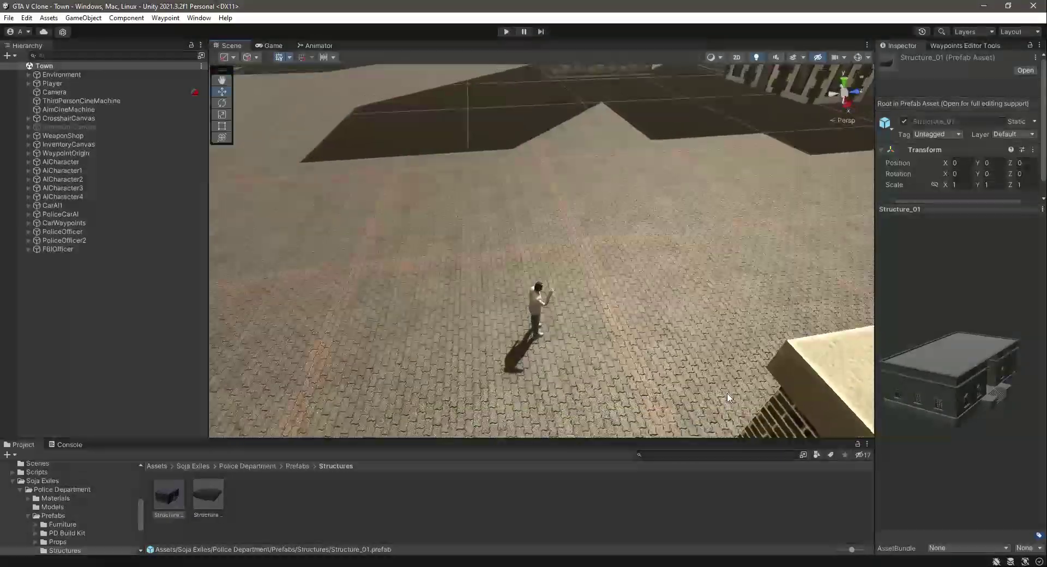
pyautogui.scroll(-3, 461, 391)
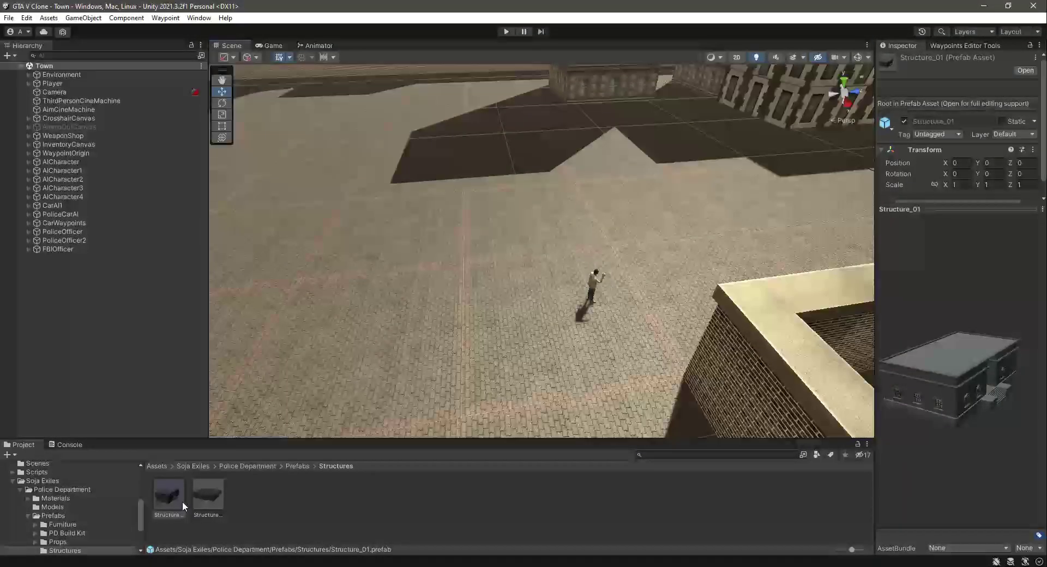
pyautogui.moveTo(171, 499); pyautogui.dragTo(506, 158)
# Unpack the placed Structure_01 prefab and rename the object to PoliceStation
pyautogui.moveTo(704, 183); pyautogui.dragTo(578, 178, button='right')
pyautogui.press('s')
pyautogui.press('d')
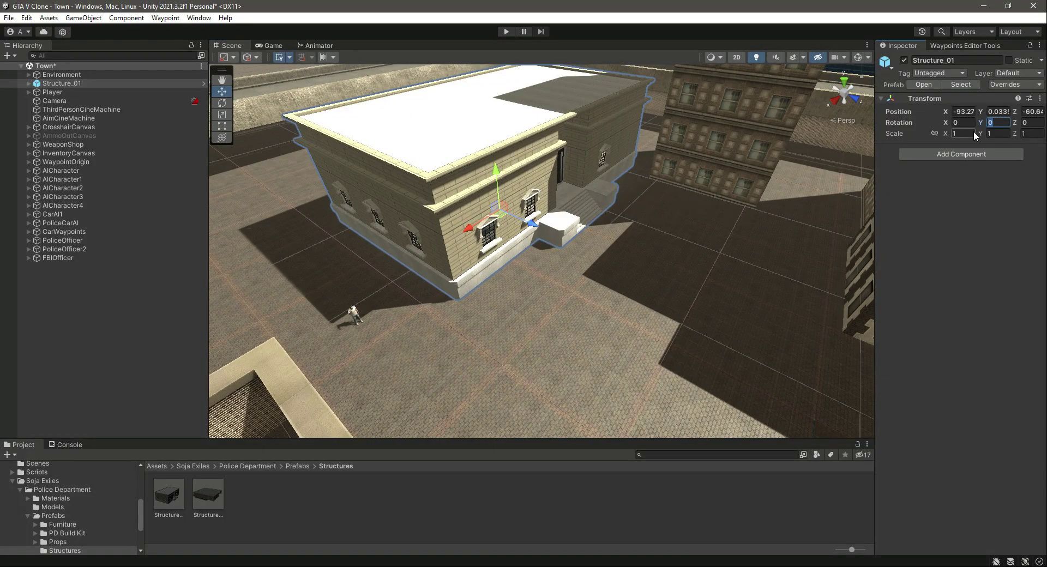
pyautogui.rightClick(61, 84)
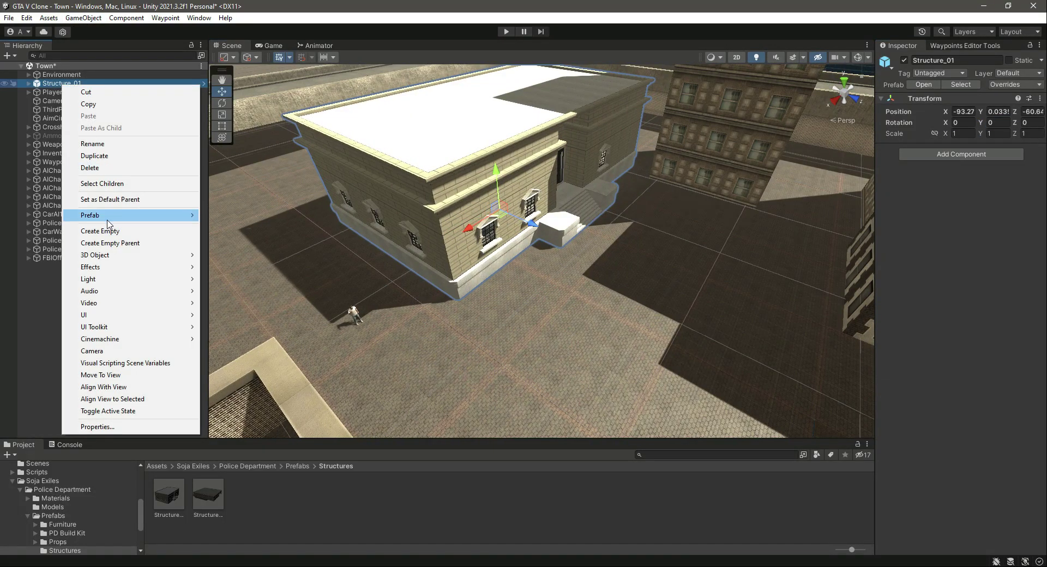
pyautogui.moveTo(109, 216)
pyautogui.click(221, 277)
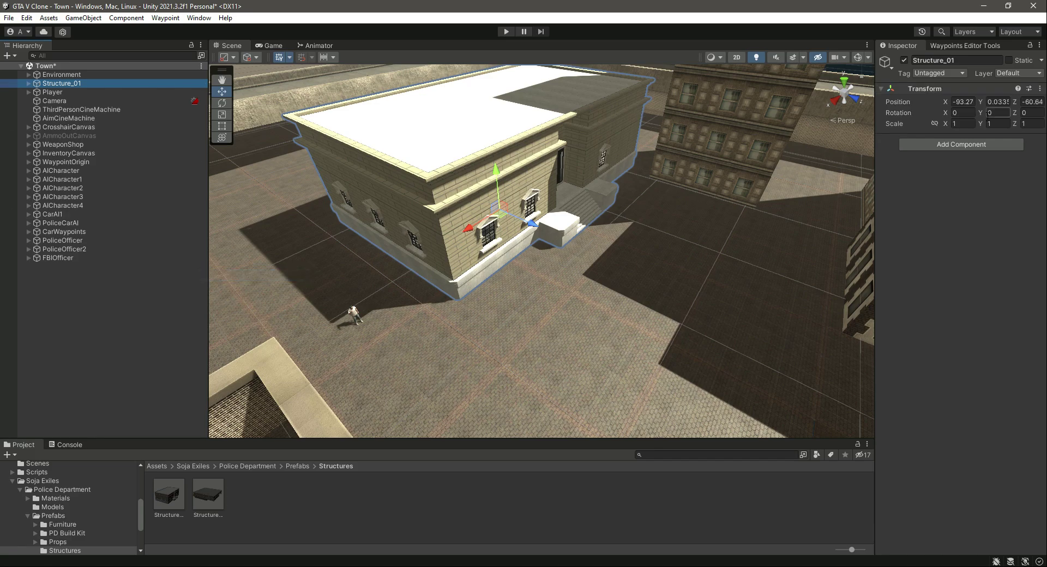
pyautogui.click(984, 60)
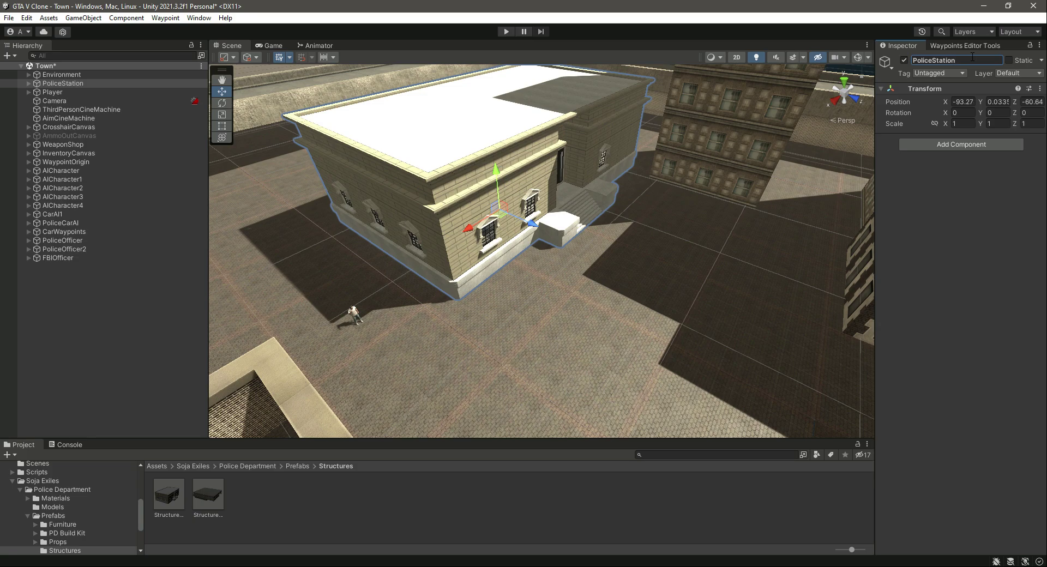
# Make PoliceStation a child of Environment and set its Y rotation to 90
pyautogui.moveTo(57, 84); pyautogui.dragTo(80, 75)
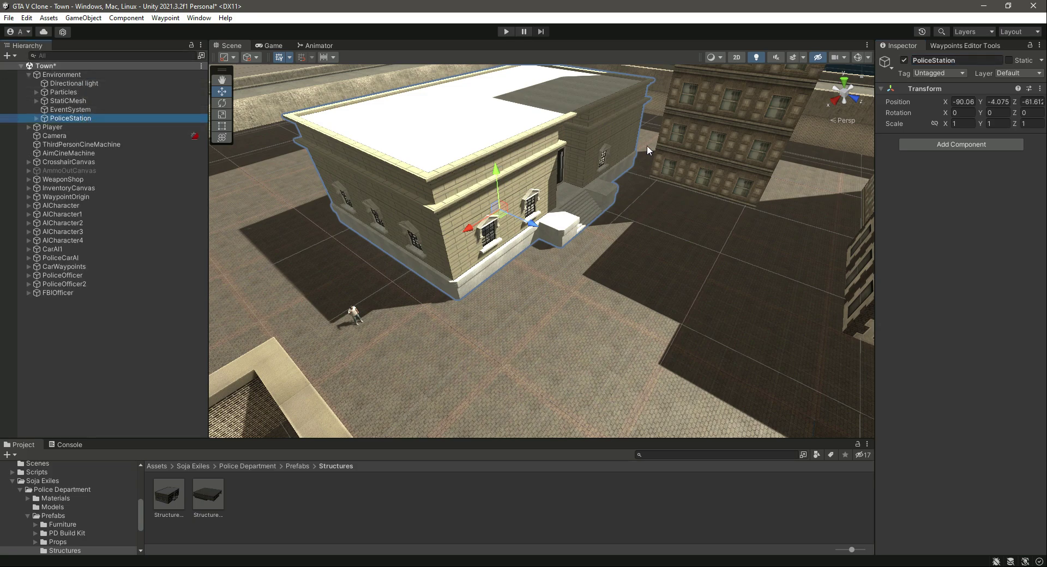
pyautogui.click(1005, 113)
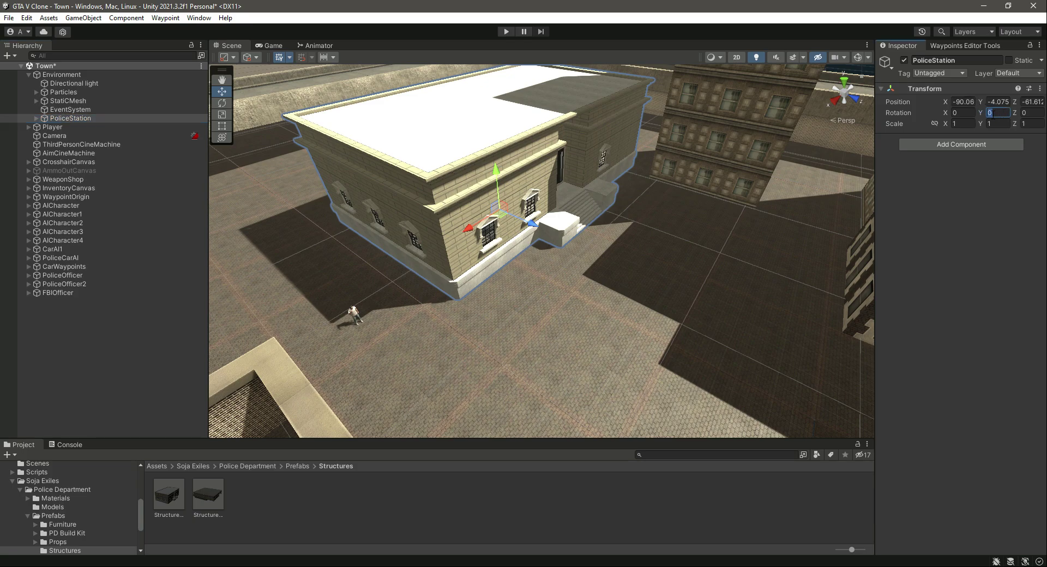
pyautogui.write('90')
# Move the police station to about X -103.4, Z -75.41, near the curved road at the plaza's corner, and save the scene
pyautogui.moveTo(684, 245); pyautogui.dragTo(513, 203, button='right')
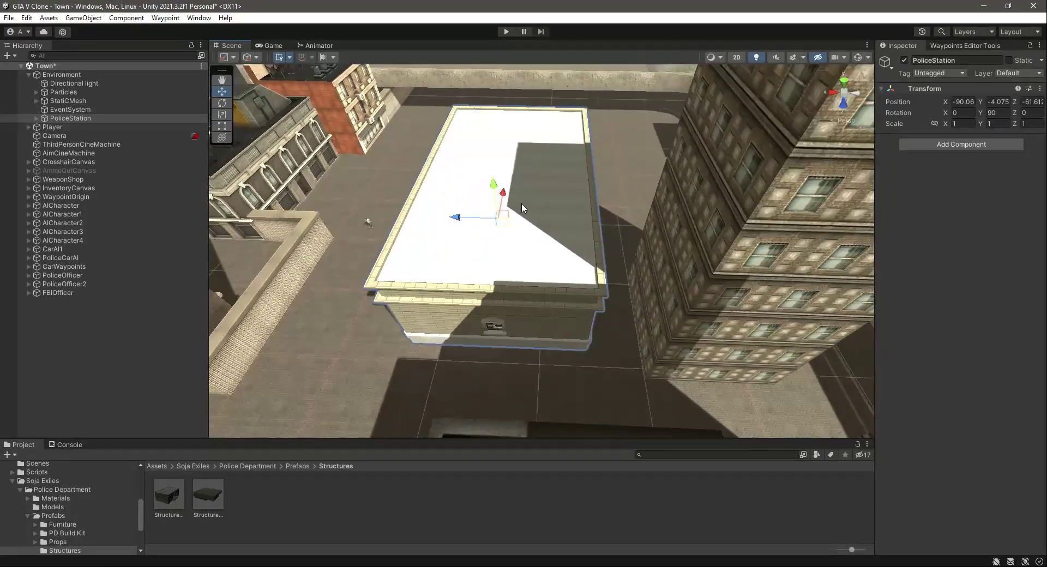
pyautogui.moveTo(512, 190); pyautogui.dragTo(519, 154)
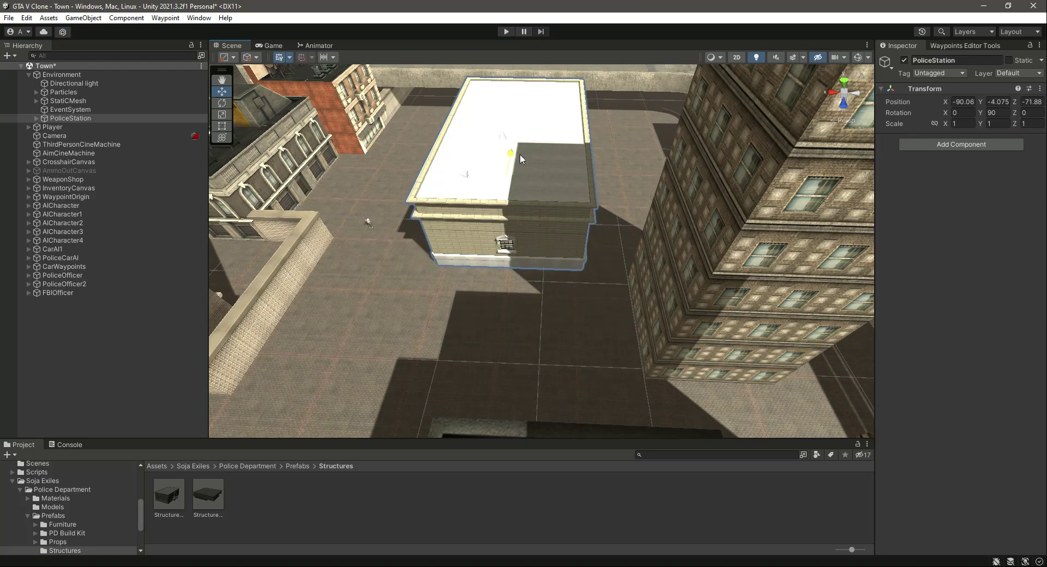
pyautogui.moveTo(463, 181); pyautogui.dragTo(501, 185)
pyautogui.moveTo(733, 269); pyautogui.dragTo(499, 318, button='right')
pyautogui.moveTo(501, 321)
pyautogui.mouseDown()
pyautogui.moveTo(500, 341)
pyautogui.moveTo(522, 335)
pyautogui.moveTo(516, 321)
pyautogui.mouseUp()
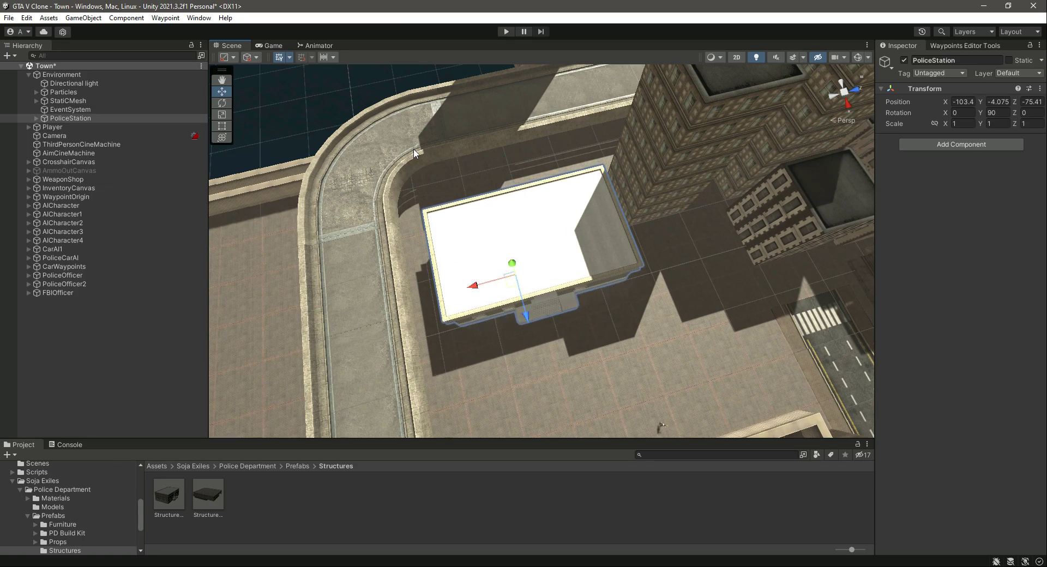
pyautogui.hotkey('ctrl', 's')
pyautogui.click(29, 74)
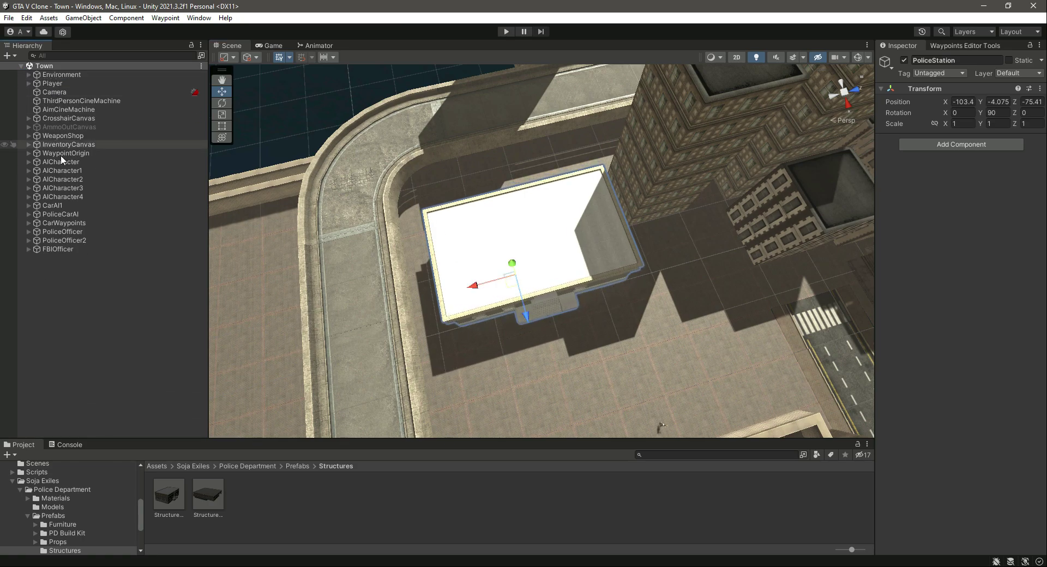
# Select the Player object and run the game with the Game view maximized
pyautogui.click(61, 85)
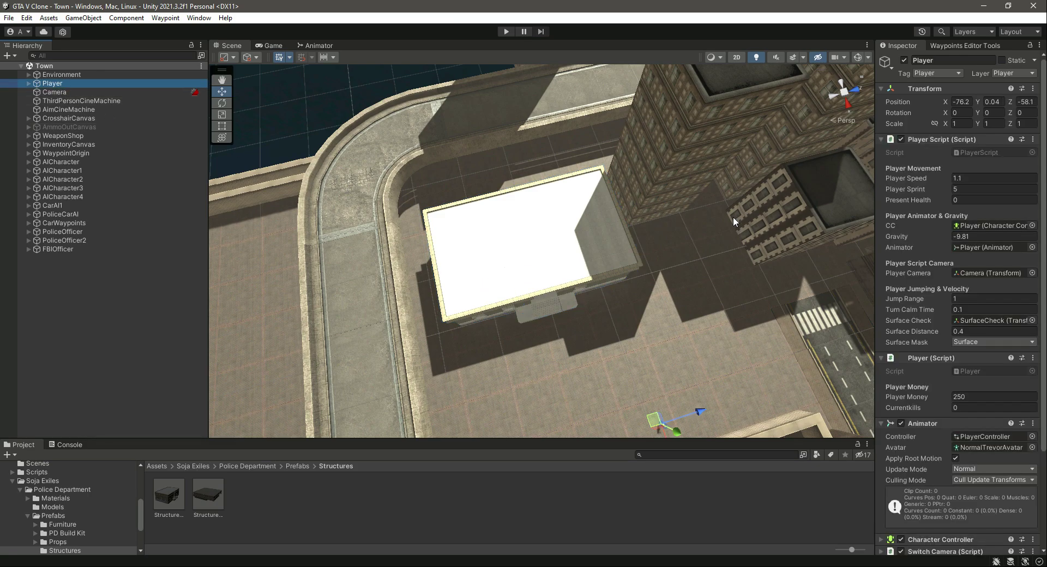
pyautogui.click(511, 31)
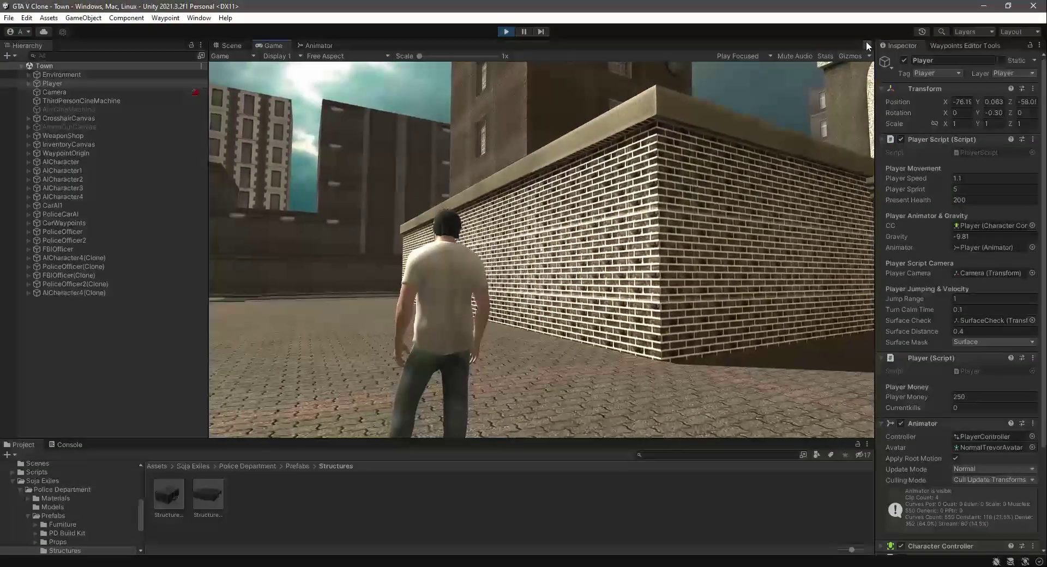
pyautogui.click(867, 44)
pyautogui.click(900, 93)
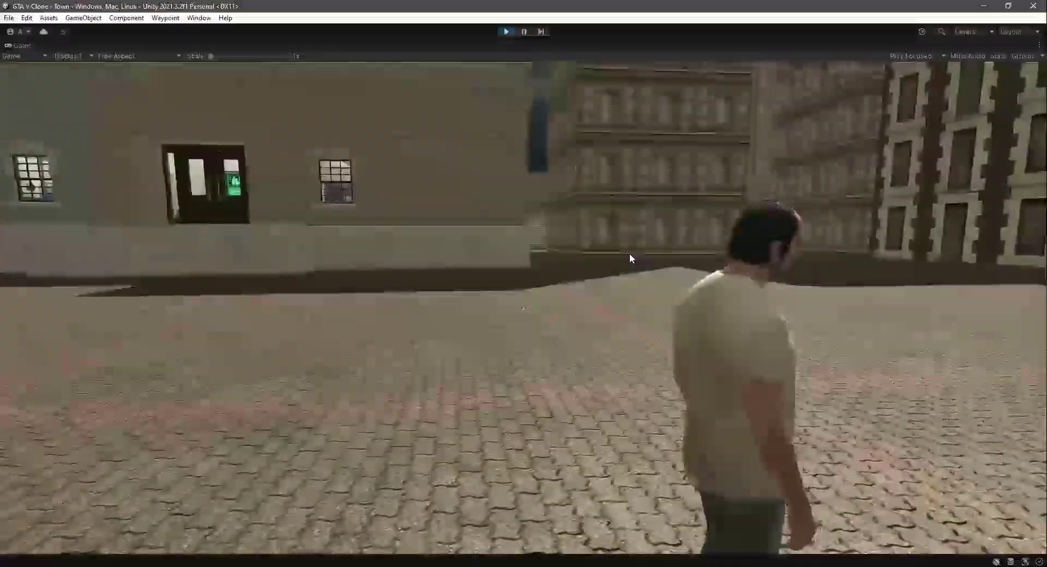
# Run the player character up the police station's steps, open the front door and go into the lobby
pyautogui.press('w')
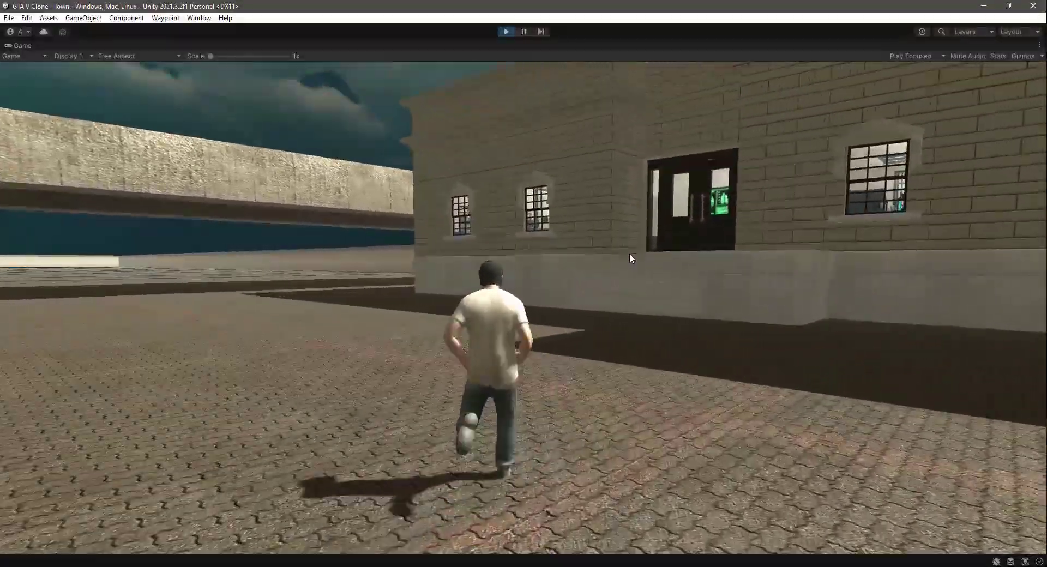
pyautogui.press('w')
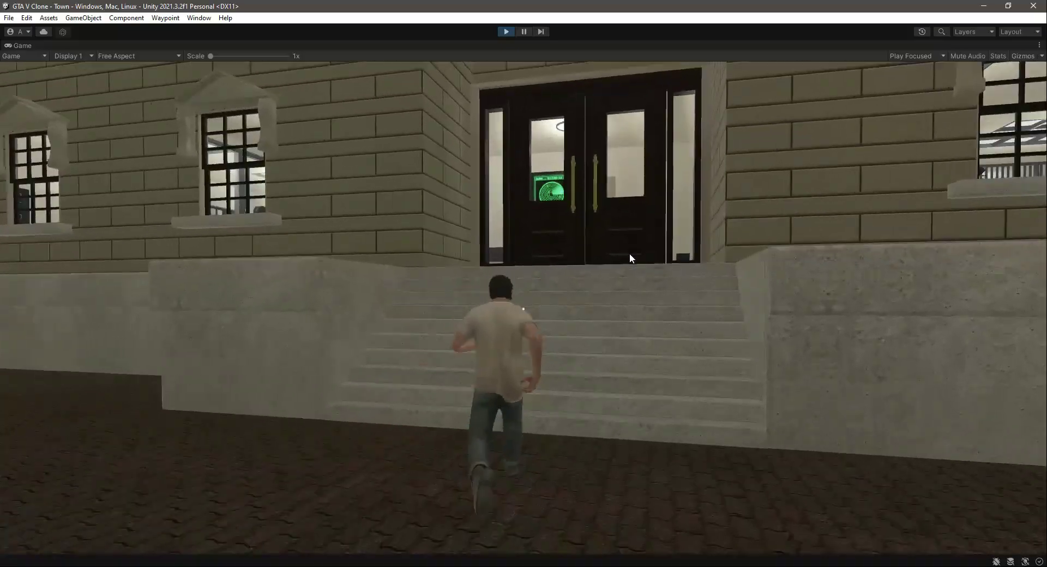
pyautogui.press('w')
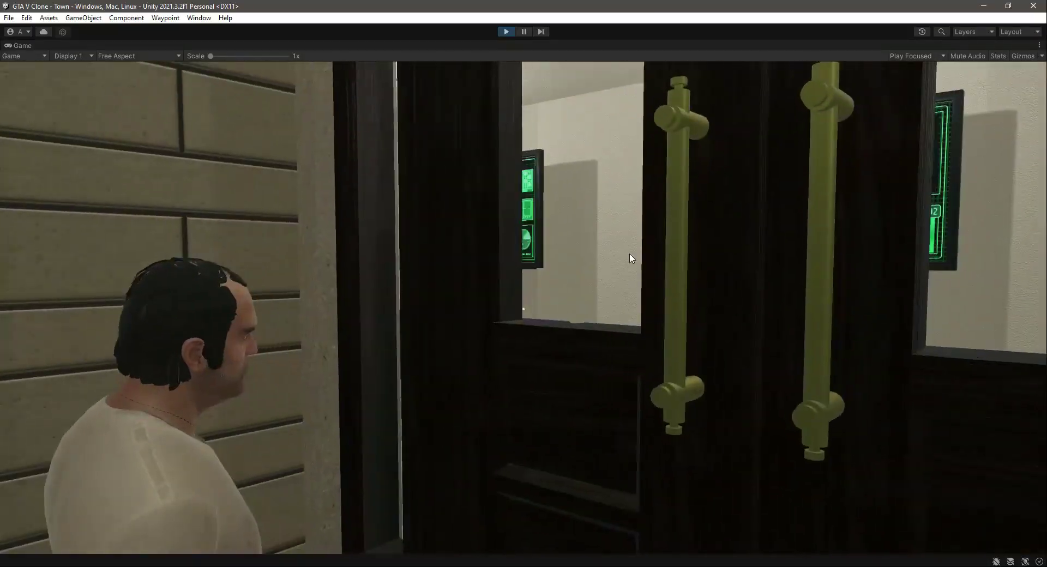
pyautogui.press('e')
pyautogui.press('w')
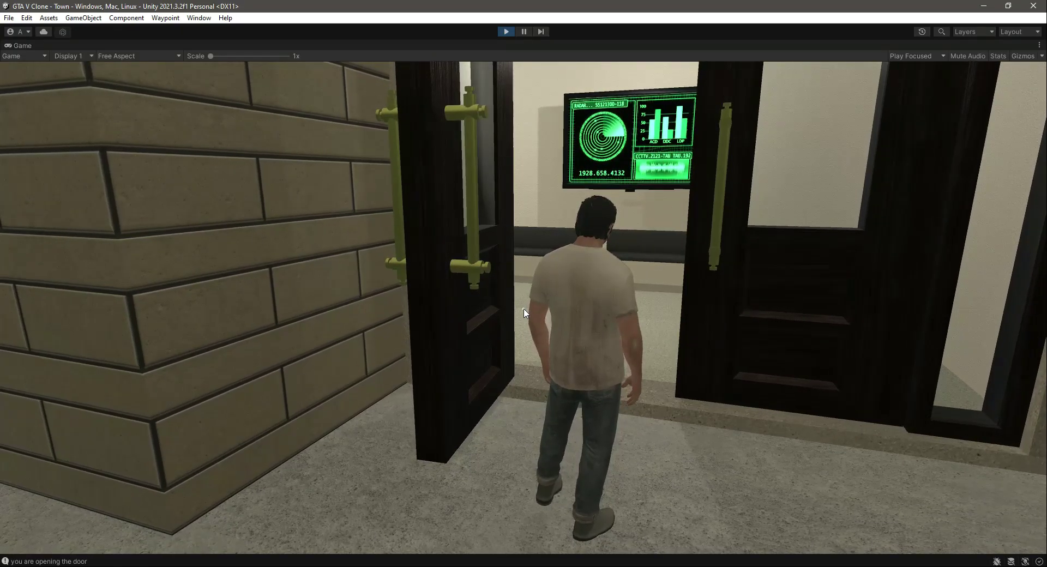
pyautogui.press('w')
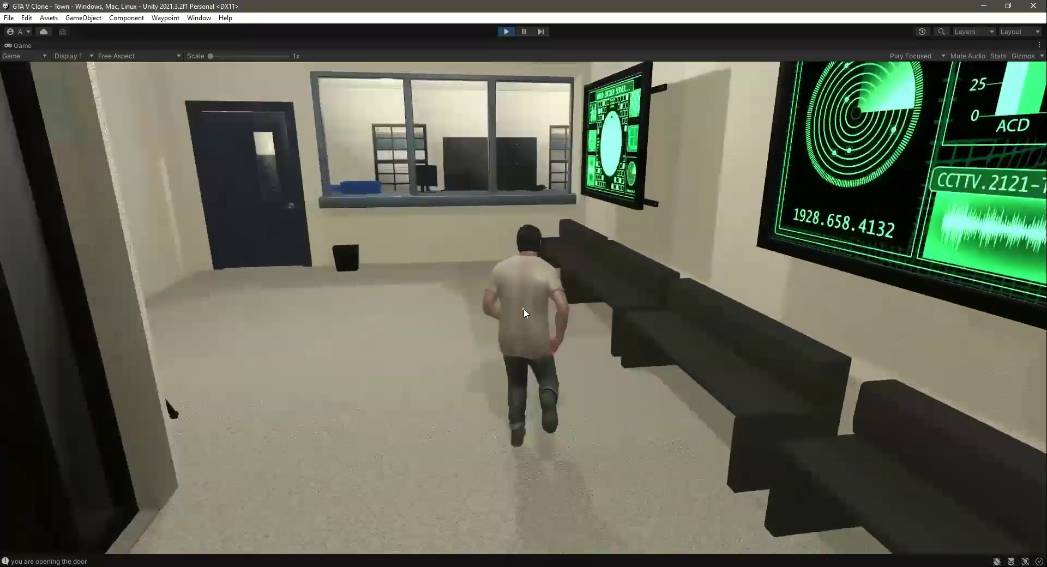
# Walk the player character to the blue lobby door beside the reception window, open it and enter the office area
pyautogui.press('a')
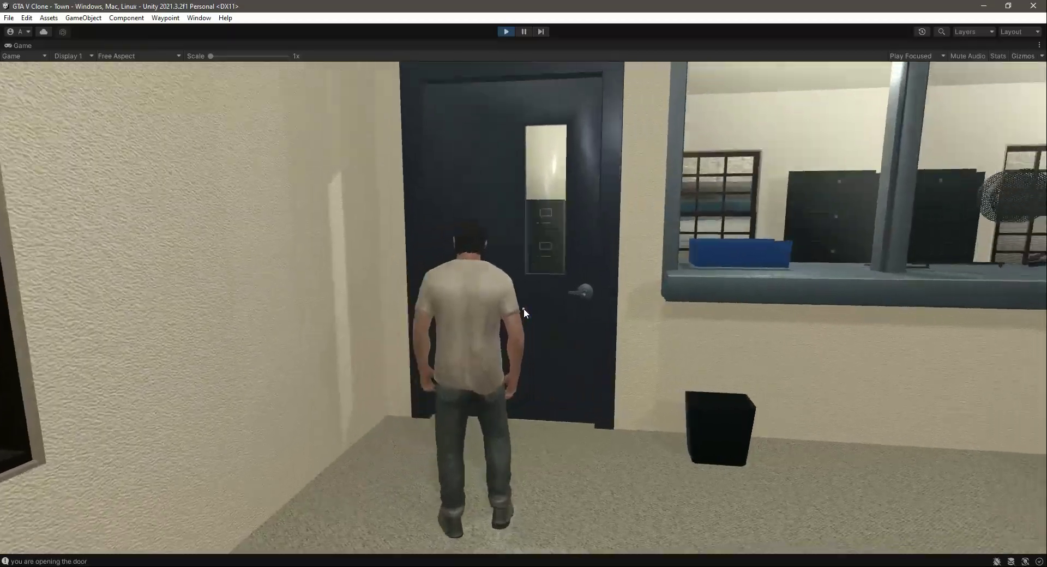
pyautogui.press('w')
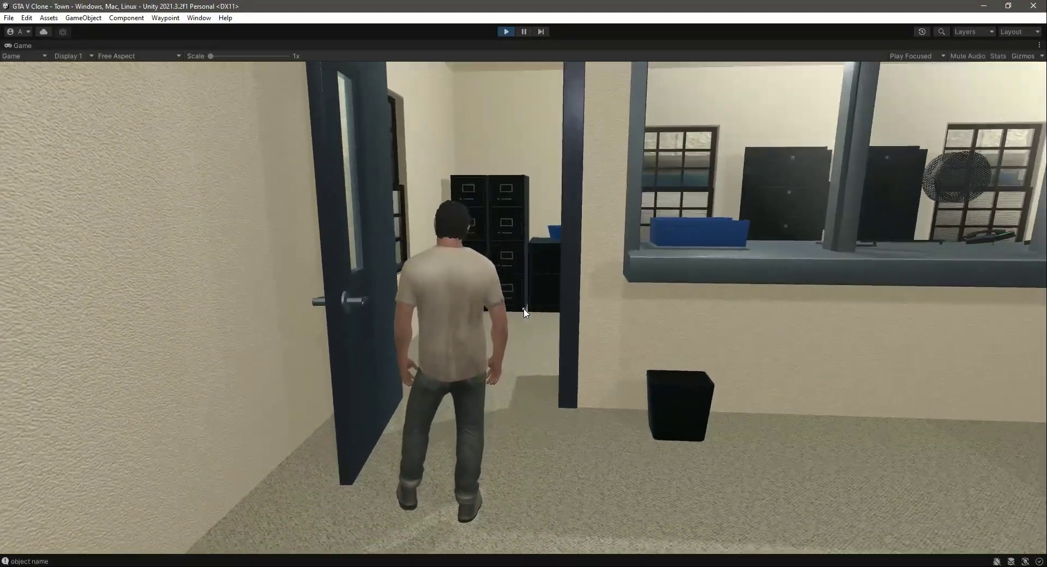
pyautogui.press('w')
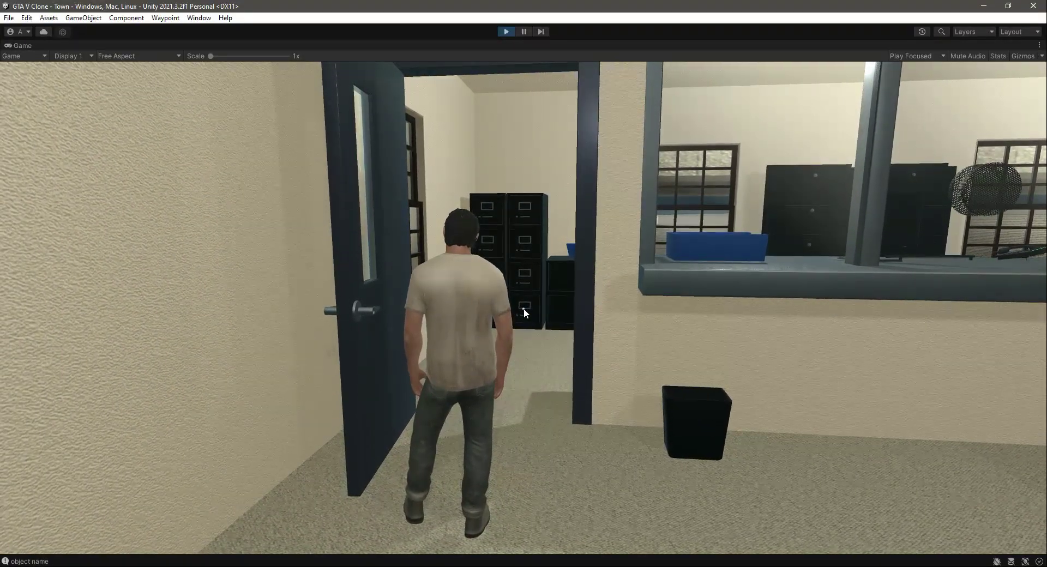
pyautogui.press('w')
pyautogui.press('w')
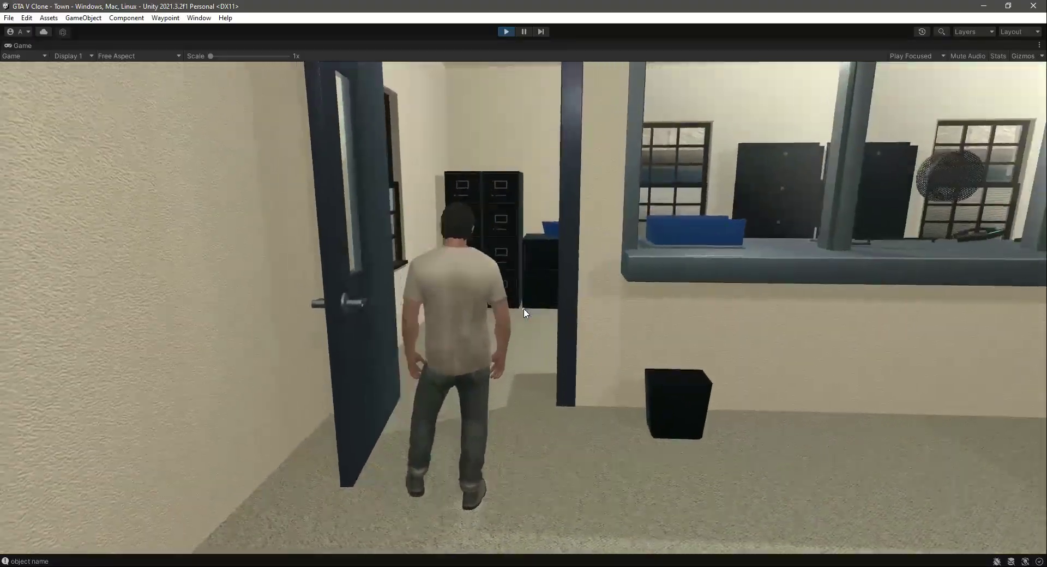
pyautogui.press('w')
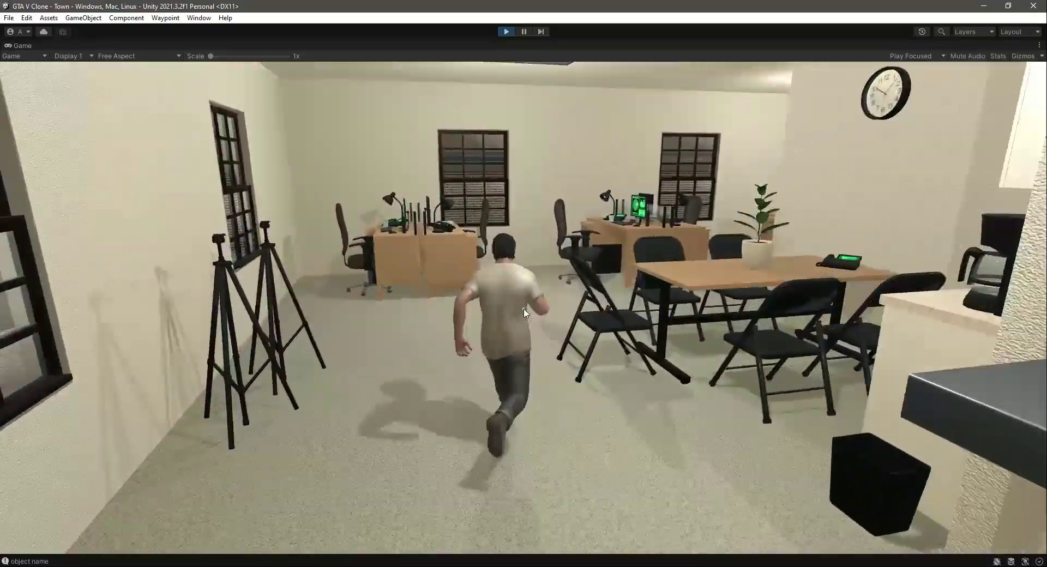
# Run past the office desks, open the first blue side door and walk in and out of the private office
pyautogui.press('w')
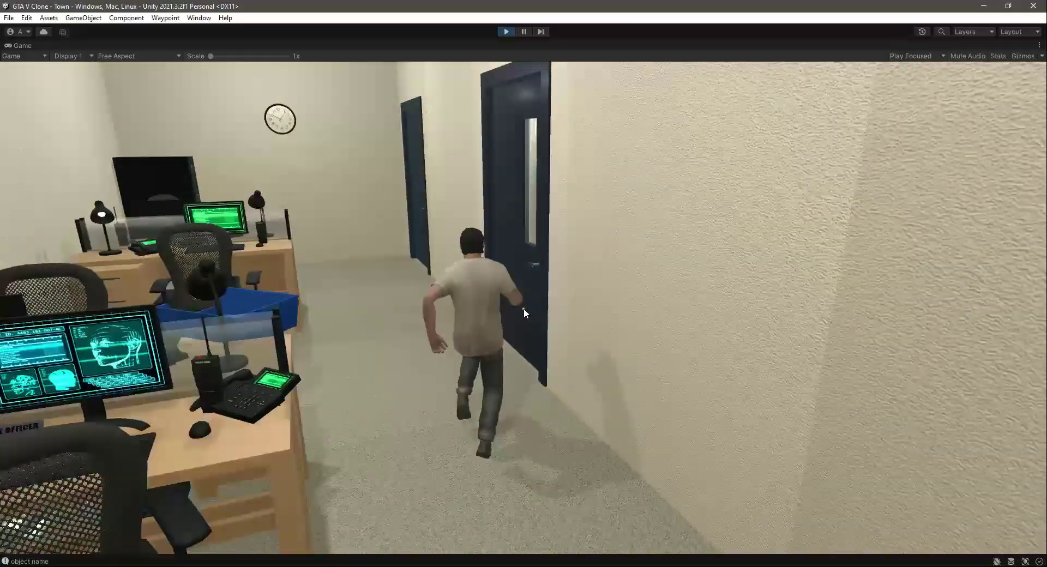
pyautogui.press('w')
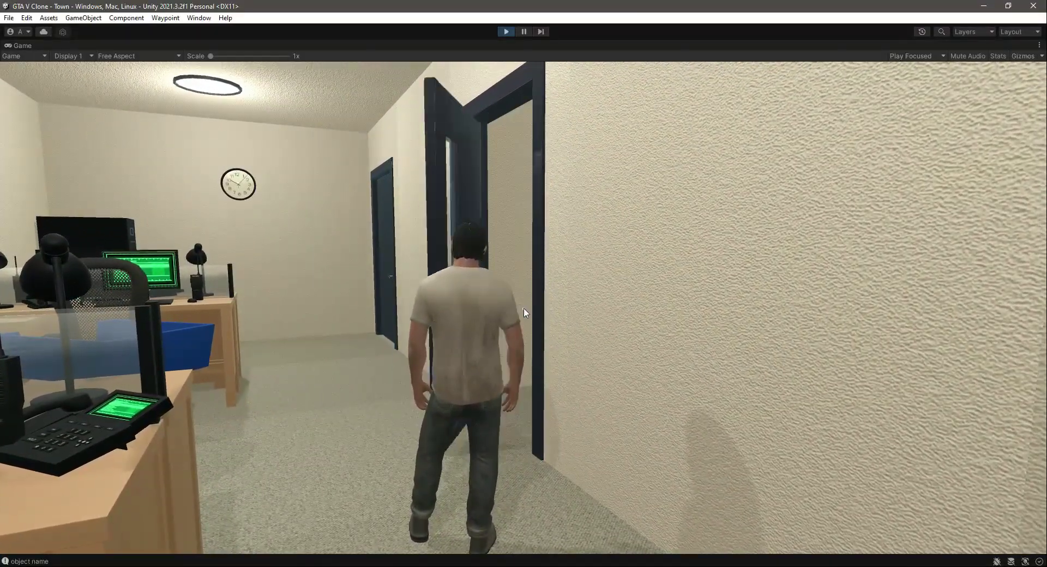
pyautogui.press('w')
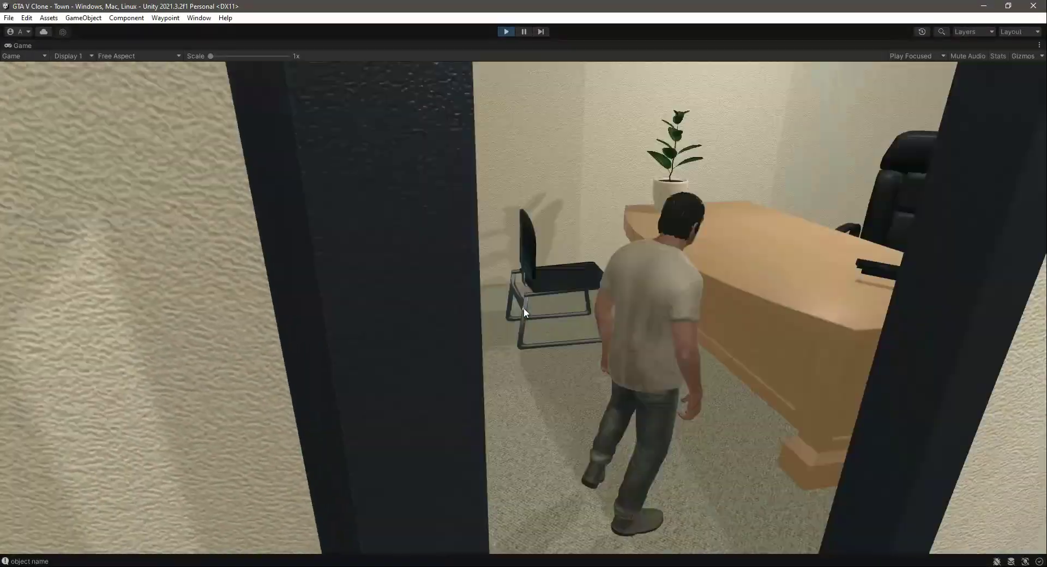
pyautogui.press('w')
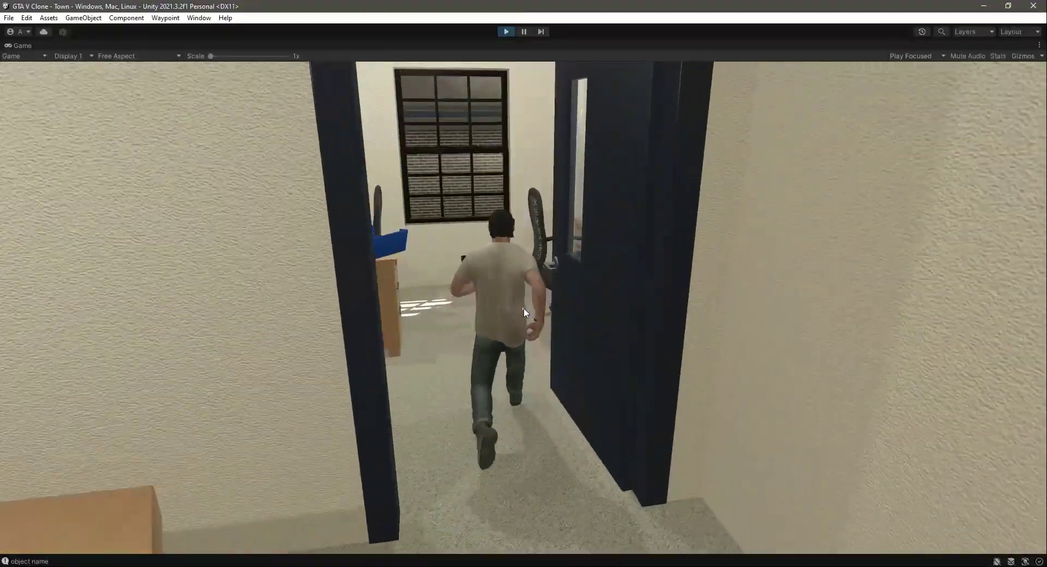
# Open the next blue door along the office wall and explore the jail cell room behind it
pyautogui.press('w')
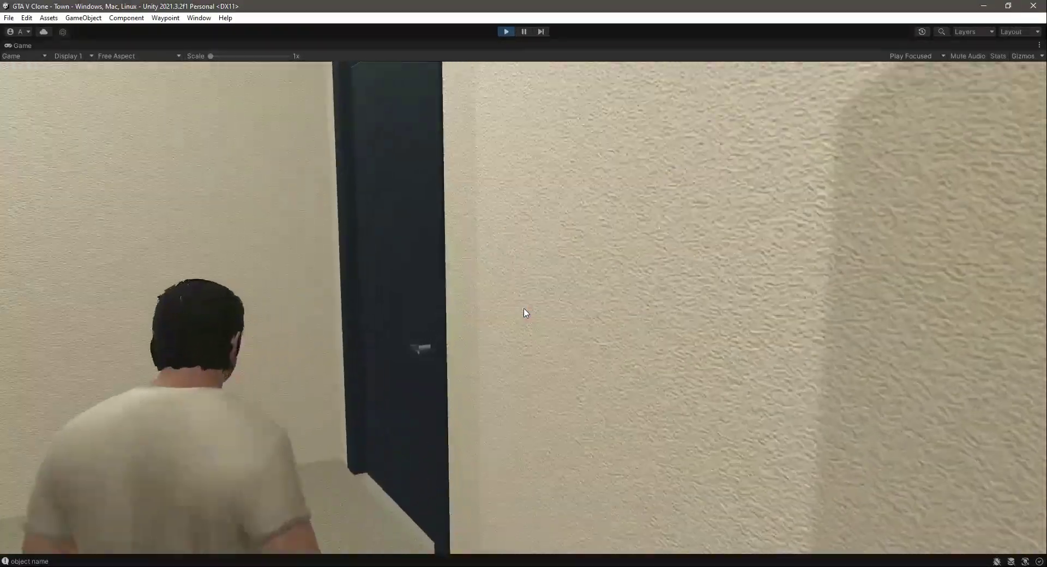
pyautogui.press('w')
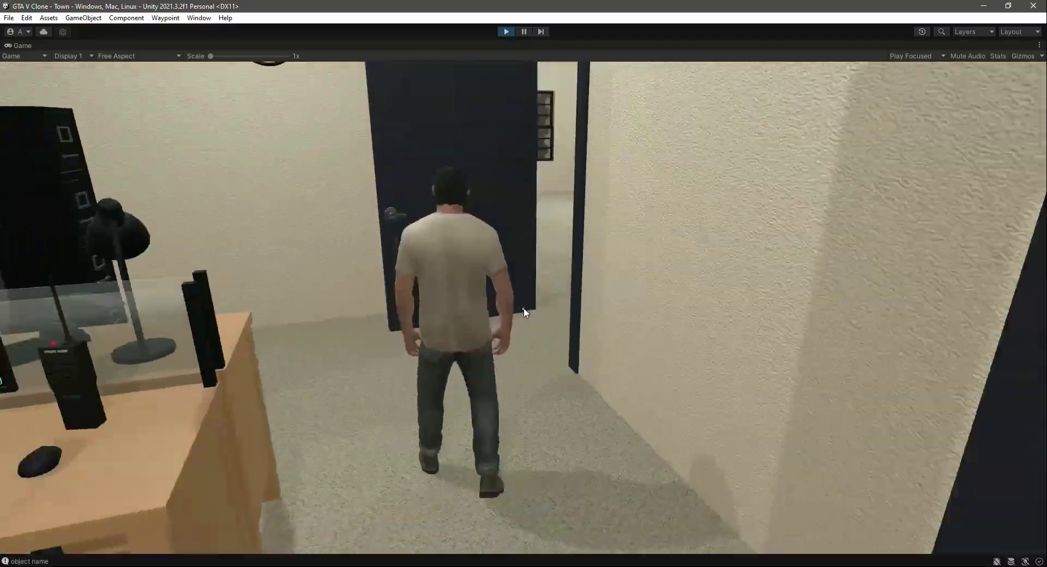
pyautogui.press('w')
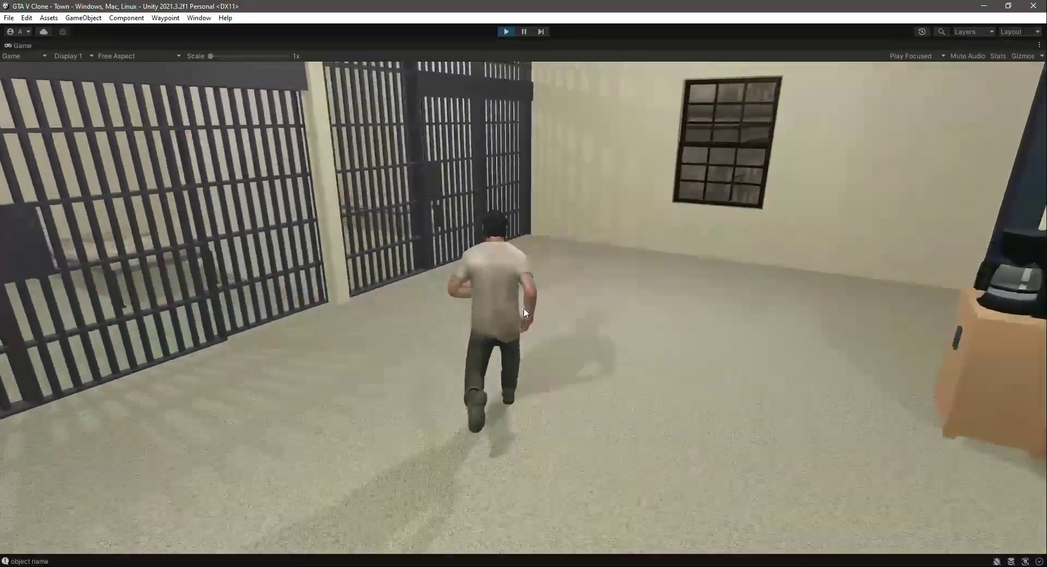
pyautogui.press('w')
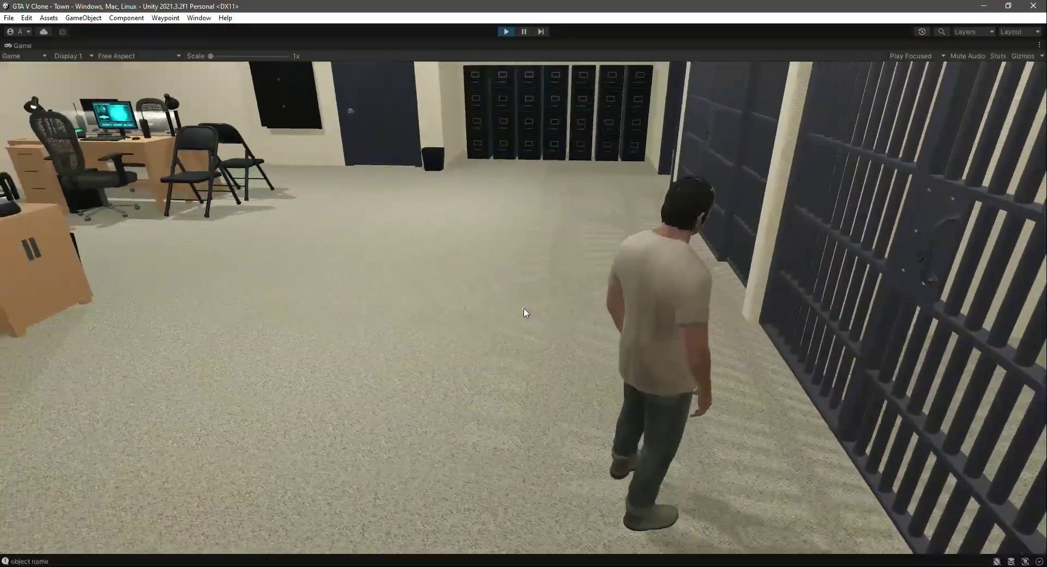
pyautogui.press('w')
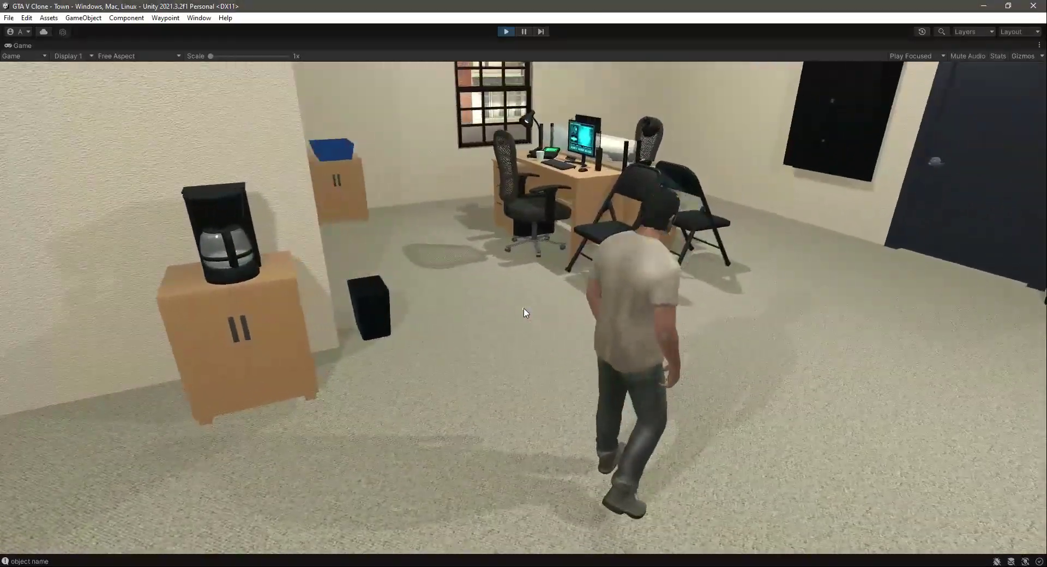
# Walk the character back through the lobby and explore the filing cabinets and desks in the room adjoining it
pyautogui.press('w')
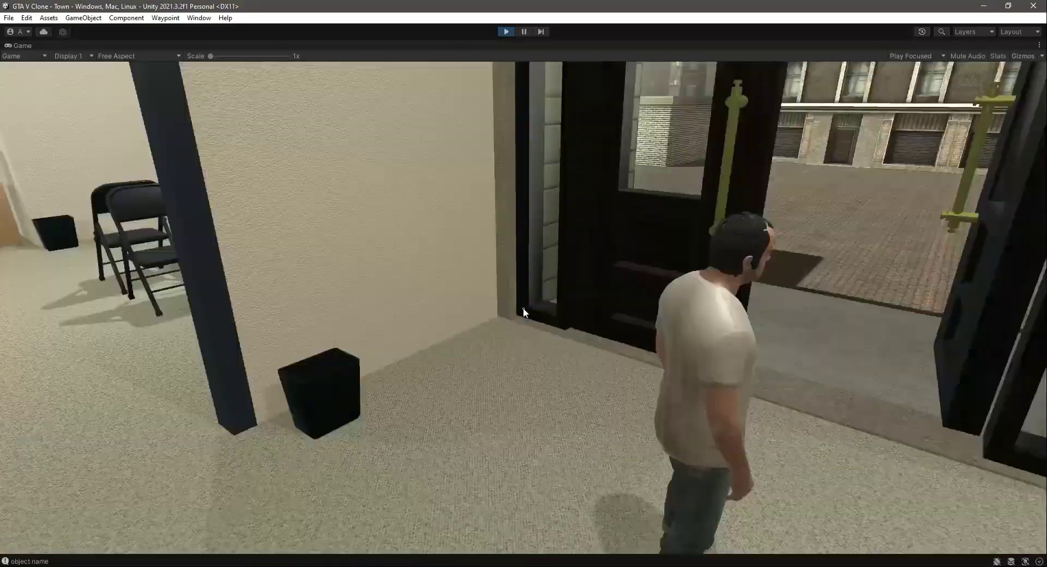
pyautogui.press('w')
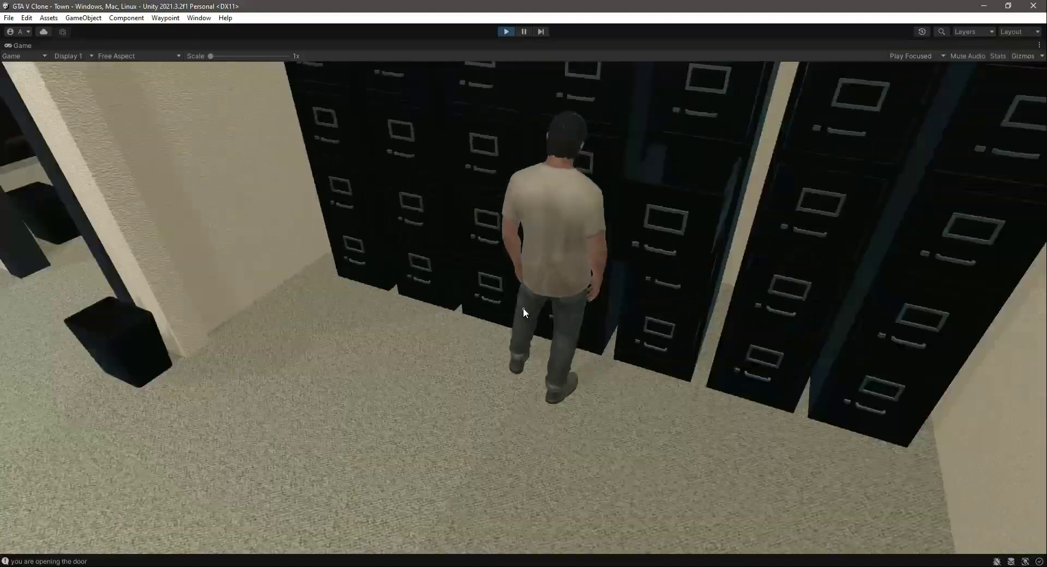
pyautogui.press('w')
pyautogui.press('w')
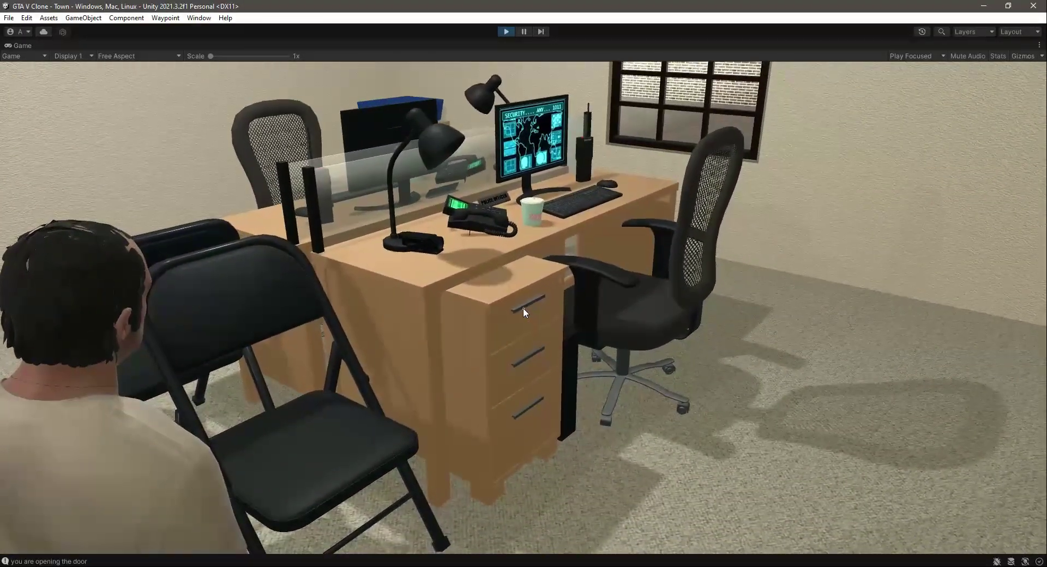
# Test the interactive furniture by opening the desk's top drawer and the black wall cabinet
pyautogui.click(523, 309)
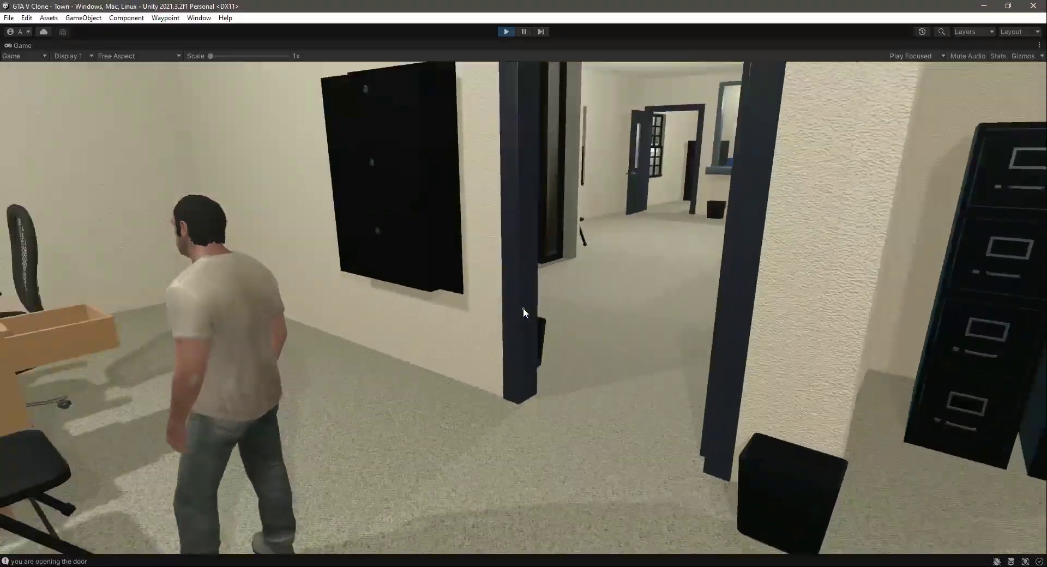
pyautogui.press('w')
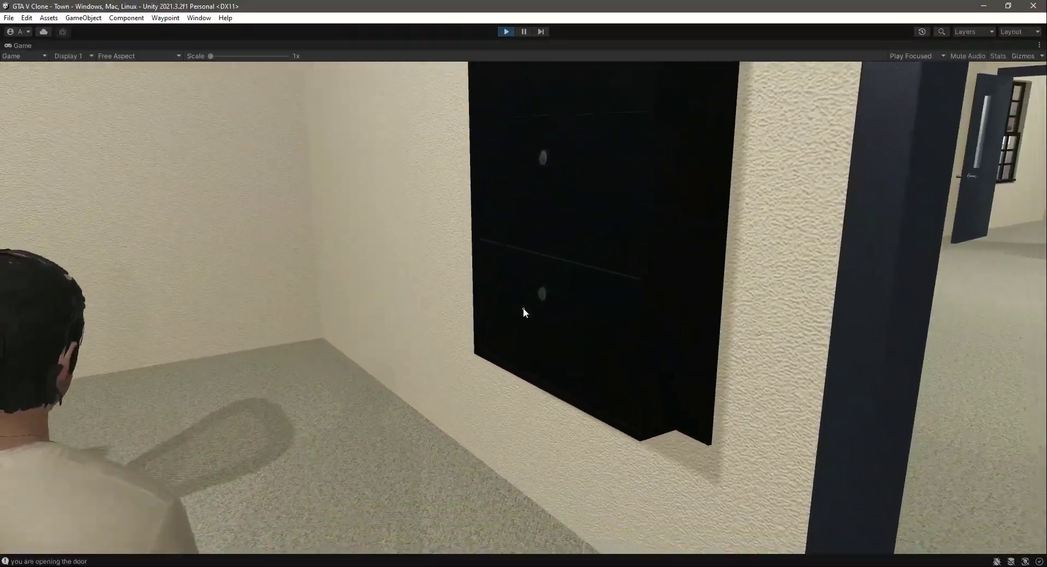
pyautogui.click(523, 309)
pyautogui.press('w')
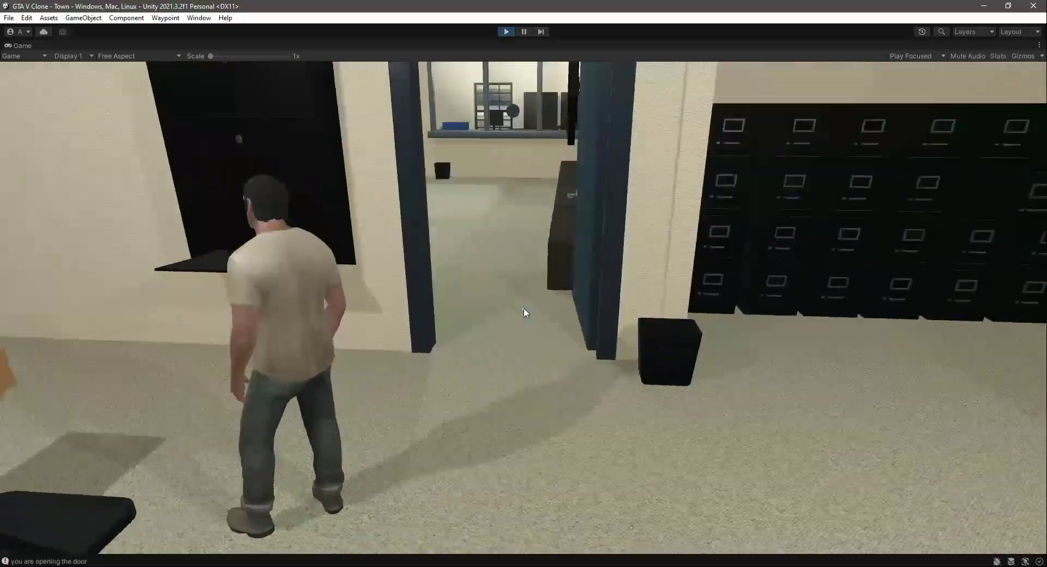
# Run the character out of the front entrance, turn back towards the police station and stop play mode
pyautogui.press('w')
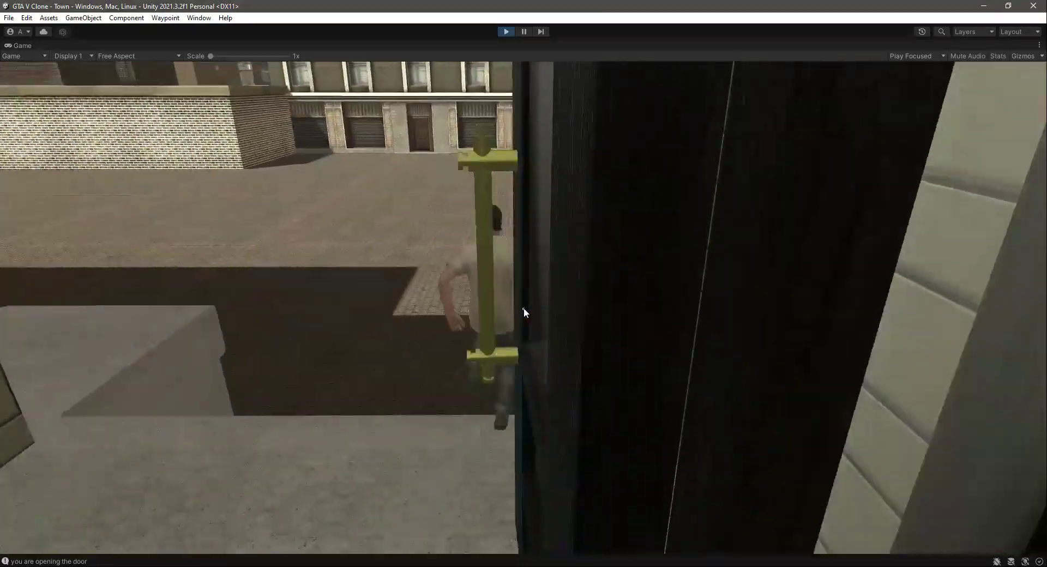
pyautogui.press('w')
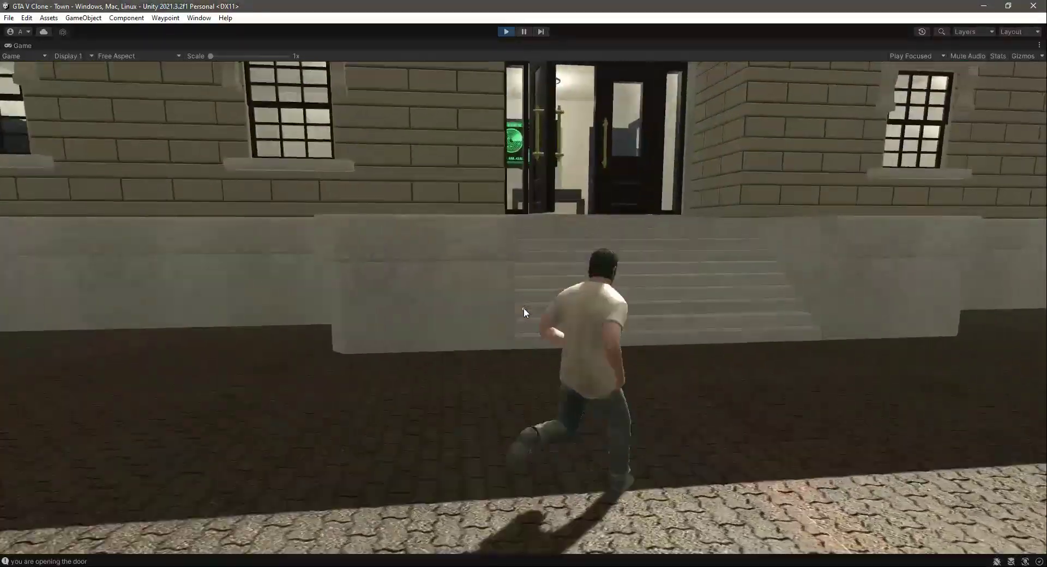
pyautogui.press('Escape')
pyautogui.click(507, 32)
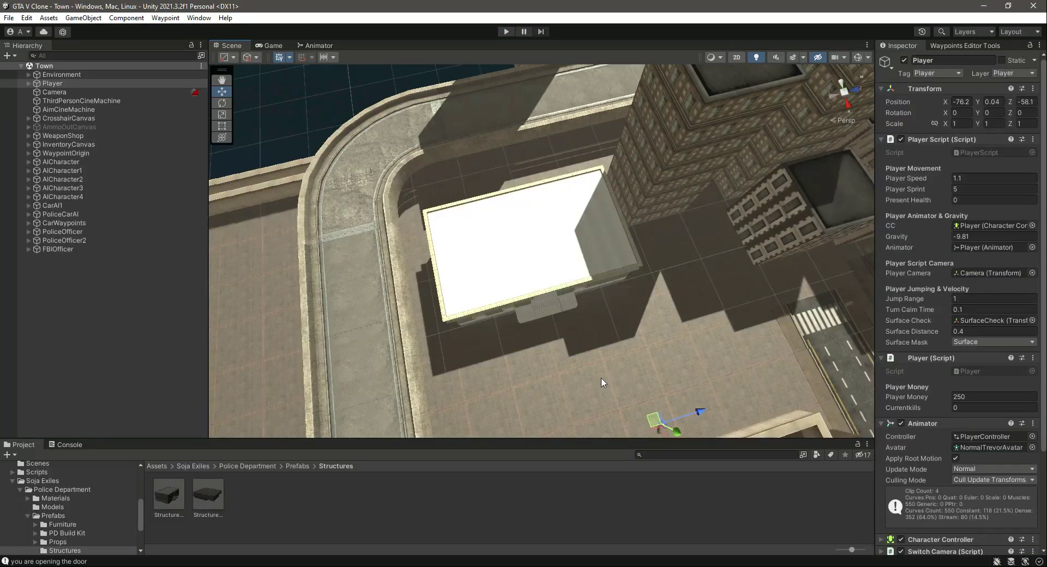
# Select the police station's left front door in the scene and open its opencloseDoor script in Visual Studio Code
pyautogui.click(60, 84)
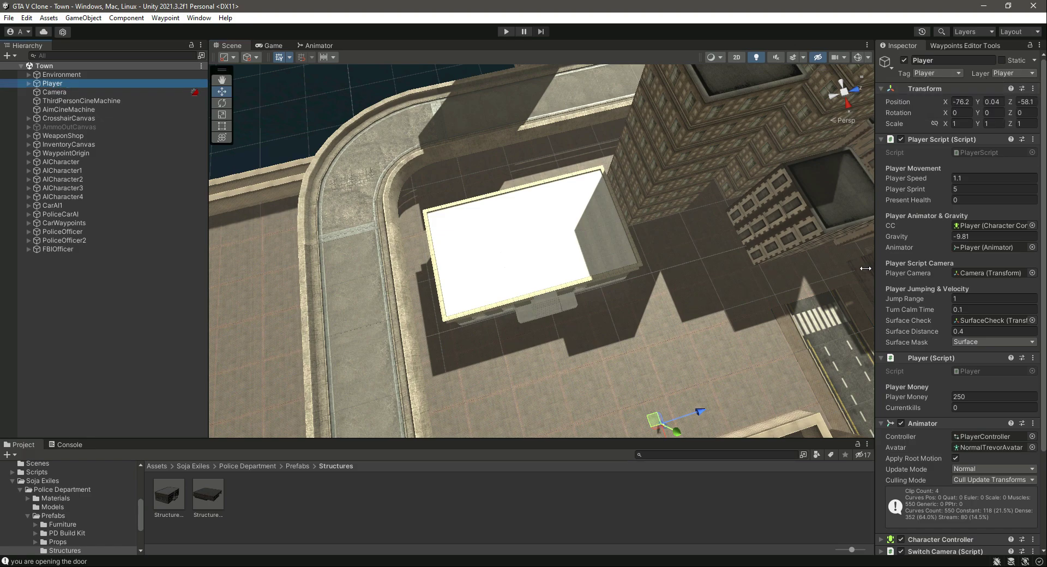
pyautogui.moveTo(682, 205); pyautogui.dragTo(631, 273, button='right')
pyautogui.scroll(5, 633, 264)
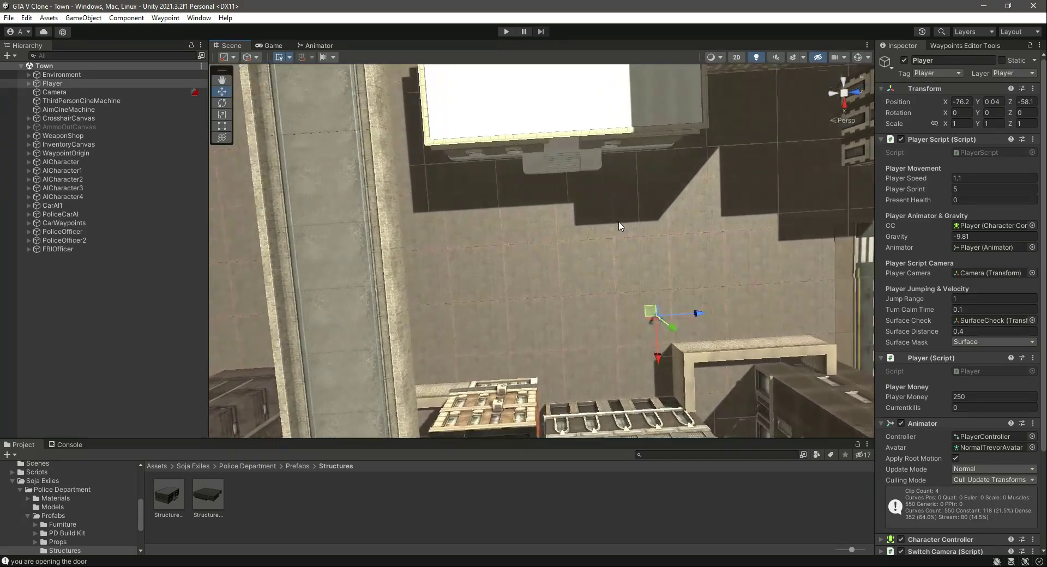
pyautogui.moveTo(619, 225); pyautogui.dragTo(610, 286, button='right')
pyautogui.scroll(10, 610, 286)
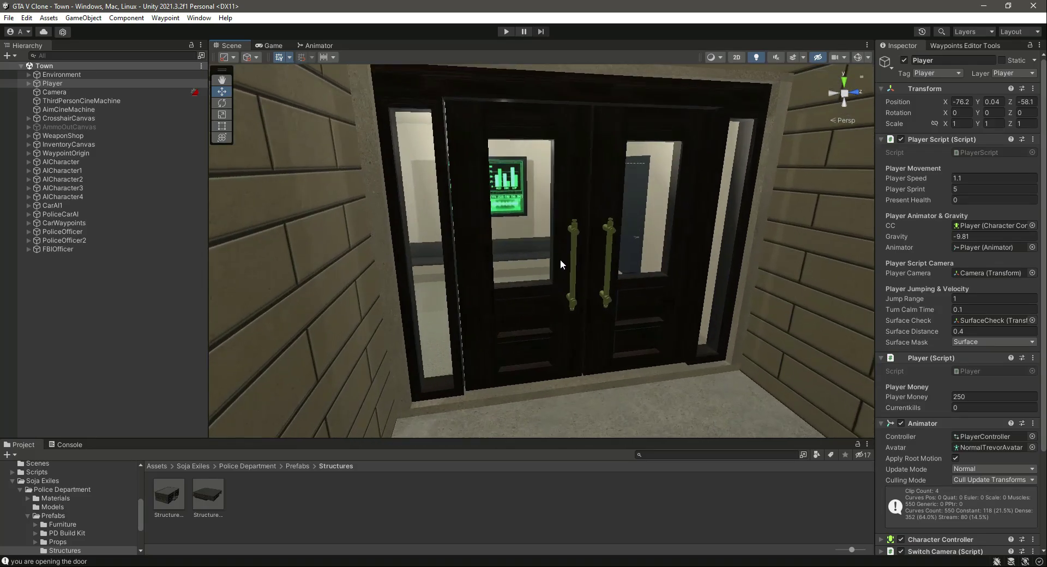
pyautogui.click(561, 260)
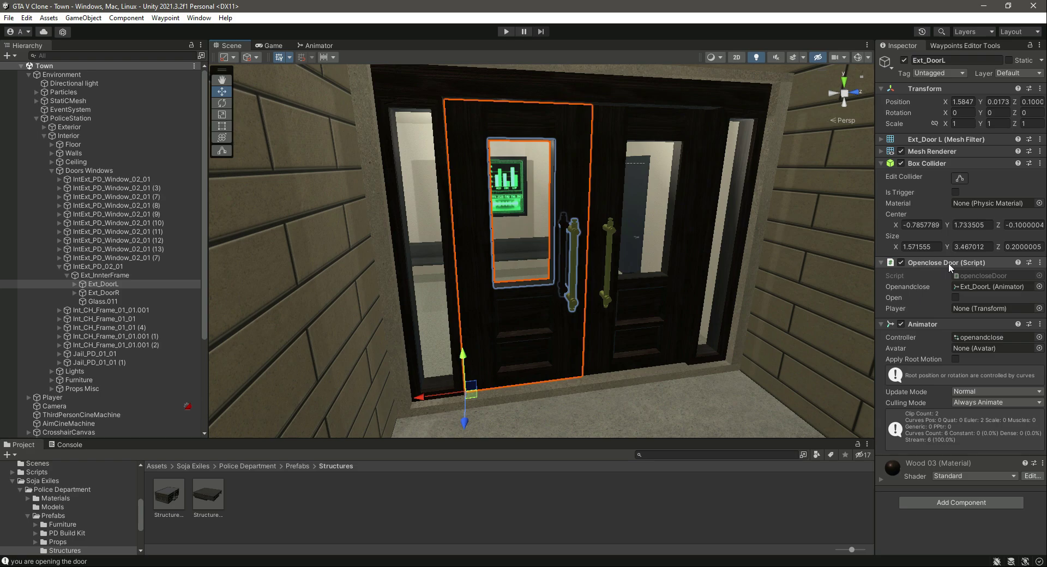
pyautogui.click(985, 275)
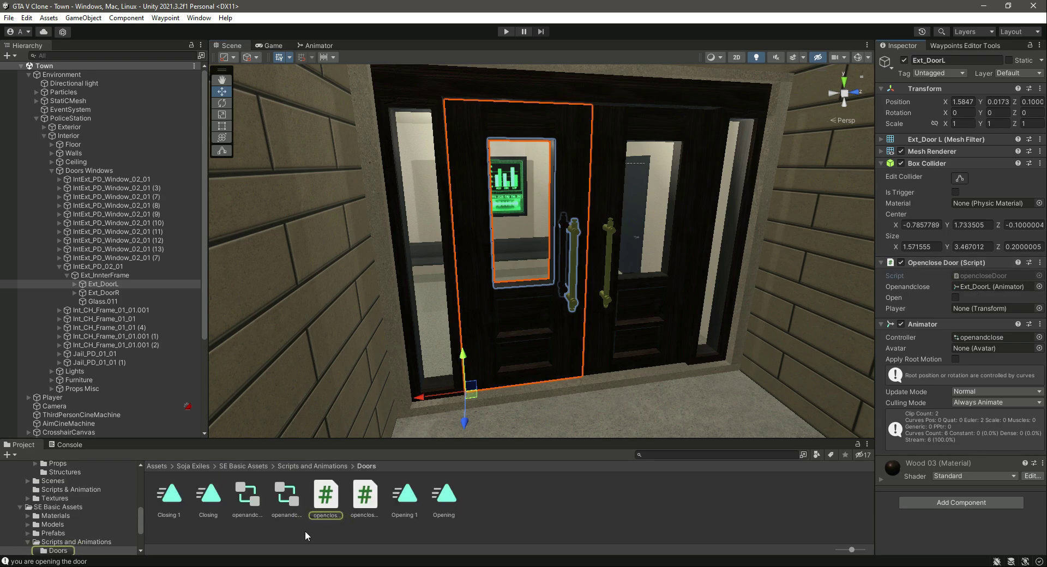
pyautogui.click(326, 495)
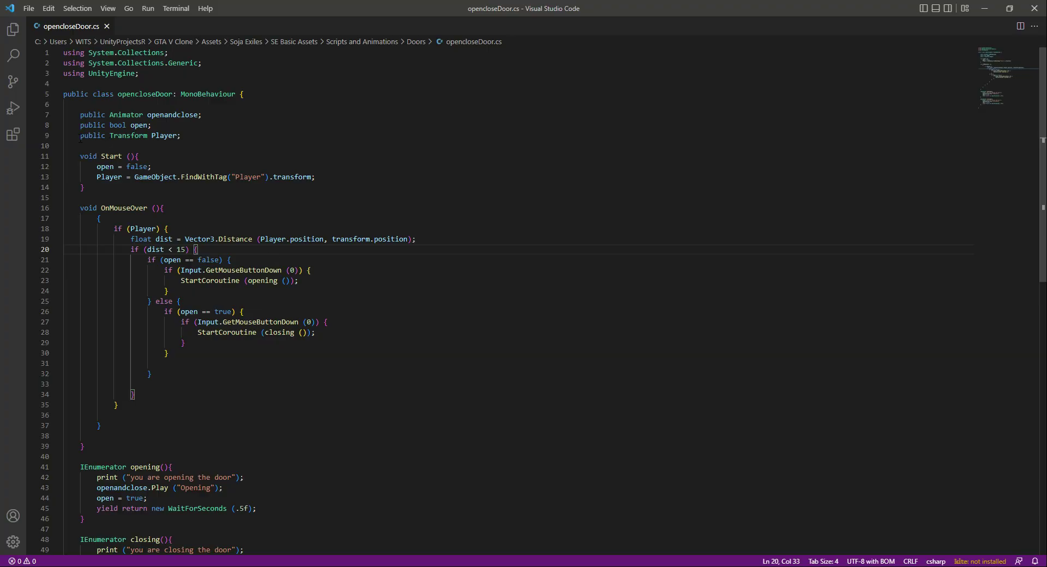
# Examine the Player Transform variable, its FindWithTag assignment in Start, and the door opening and closing logic in OnMouseOver
pyautogui.moveTo(81, 135); pyautogui.dragTo(189, 138)
pyautogui.click(189, 138)
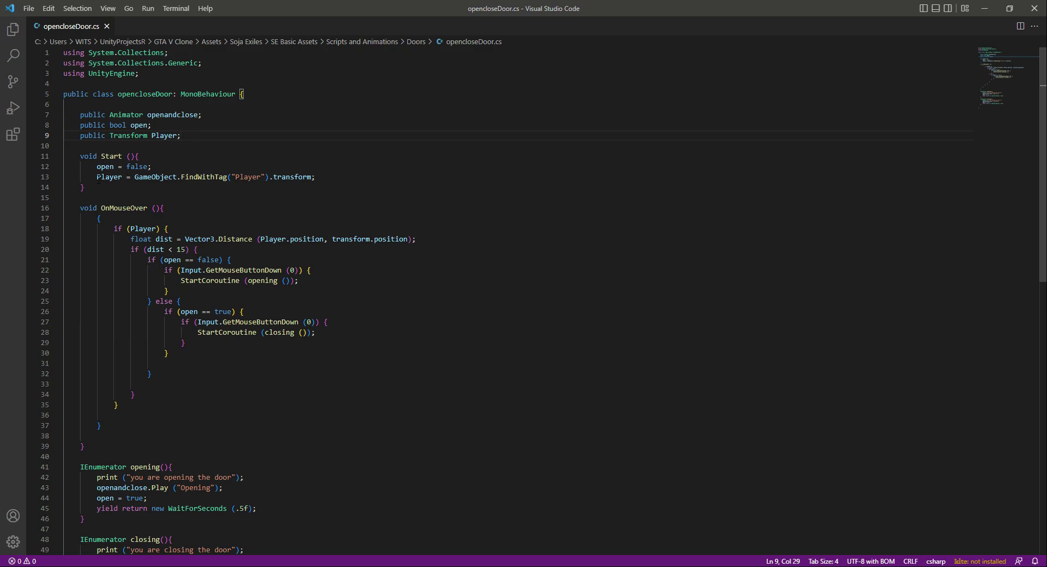
pyautogui.moveTo(96, 178); pyautogui.dragTo(320, 179)
pyautogui.doubleClick(118, 178)
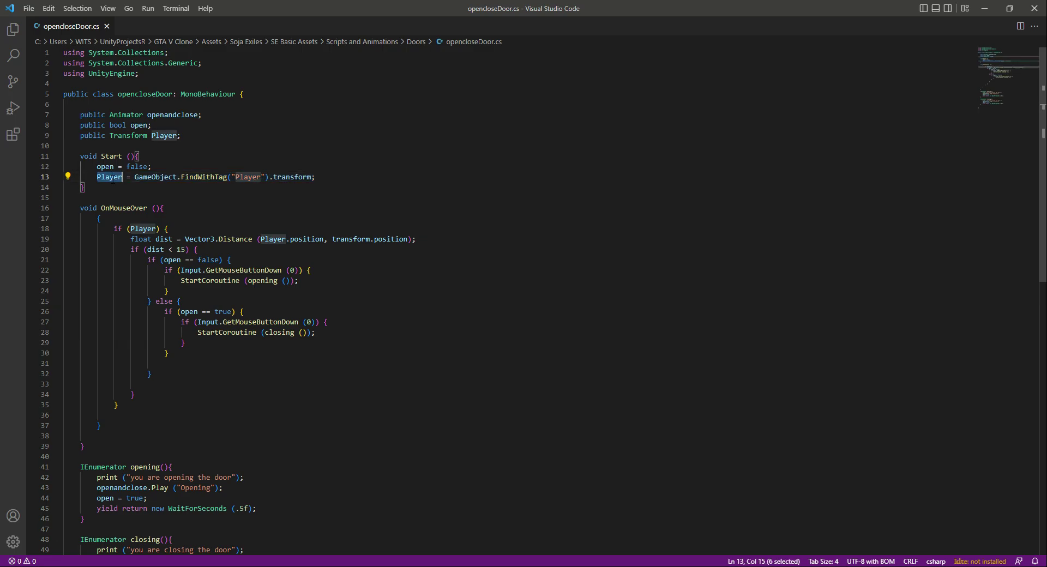
pyautogui.click(175, 228)
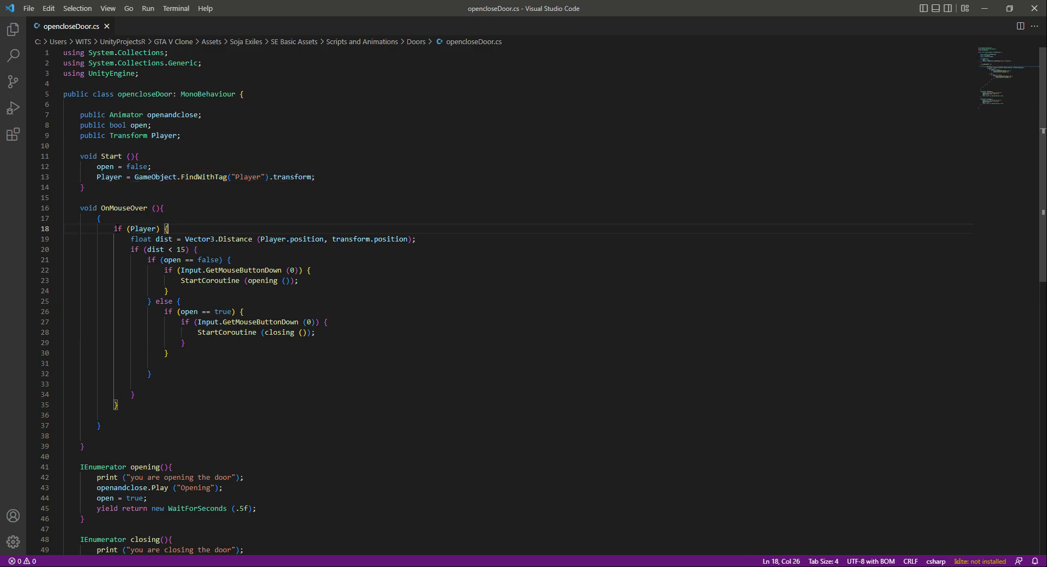
pyautogui.moveTo(113, 228); pyautogui.dragTo(170, 420)
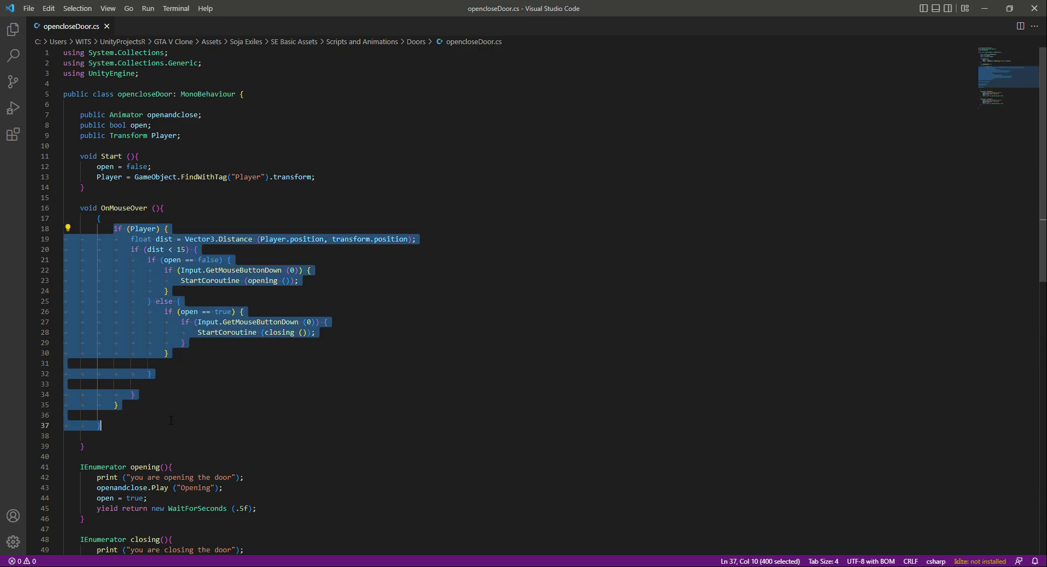
pyautogui.click(226, 363)
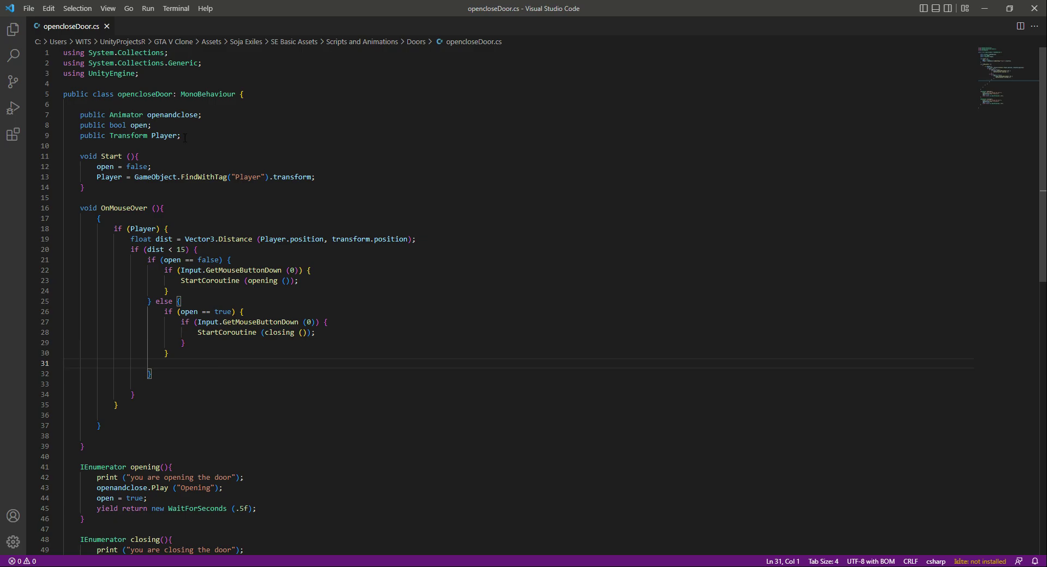
pyautogui.moveTo(97, 177); pyautogui.dragTo(326, 180)
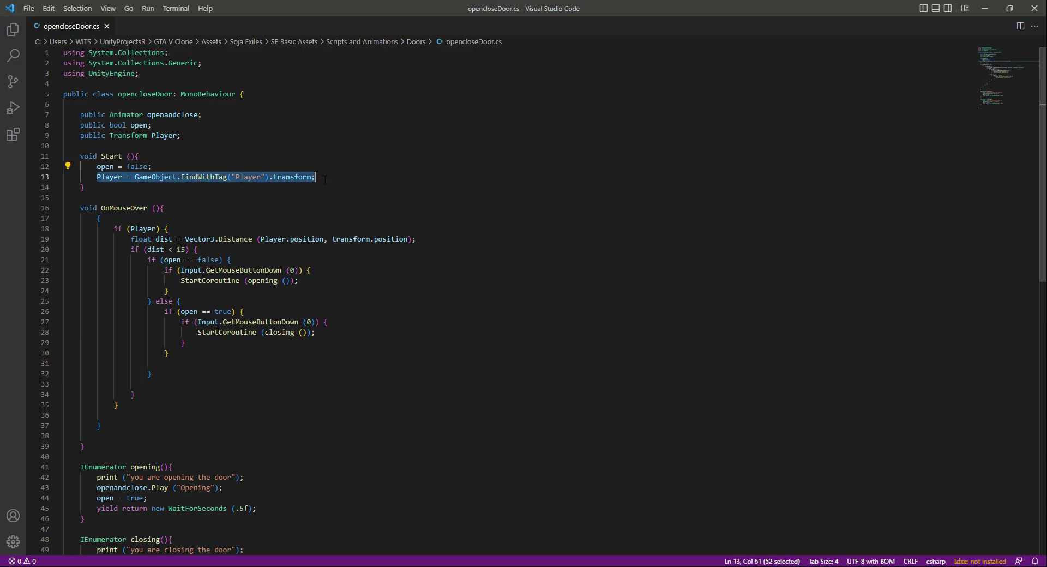
# Highlight the Player tag name in the FindWithTag line of Start and switch to Unity
pyautogui.click(326, 180)
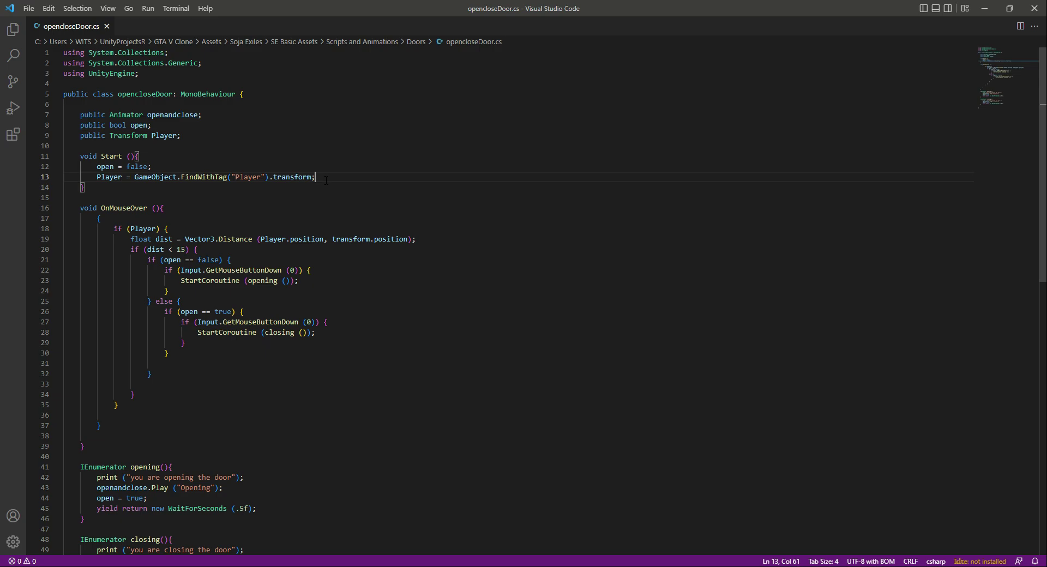
pyautogui.doubleClick(256, 177)
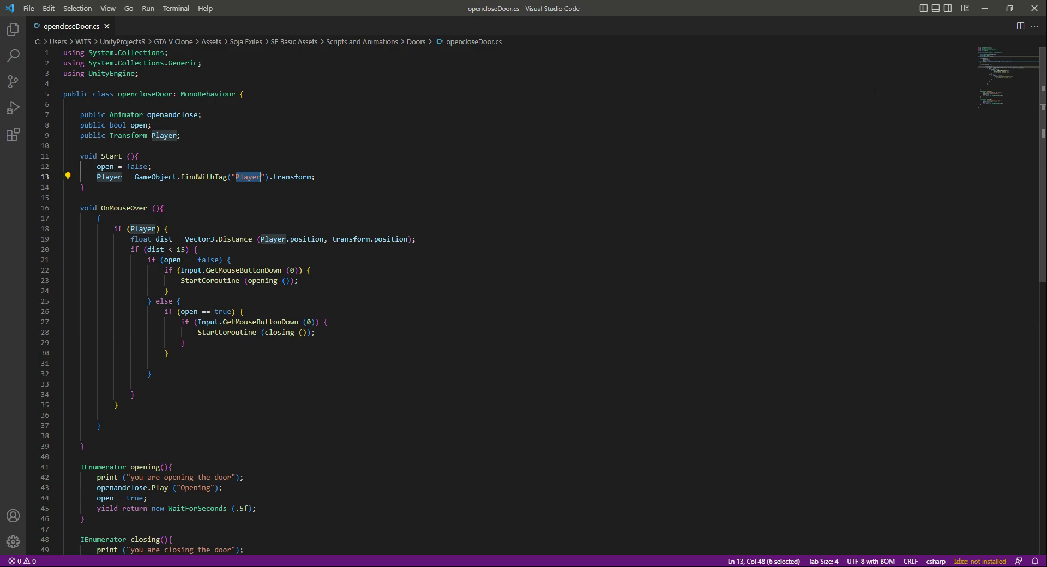
pyautogui.hotkey('alt', 'Tab')
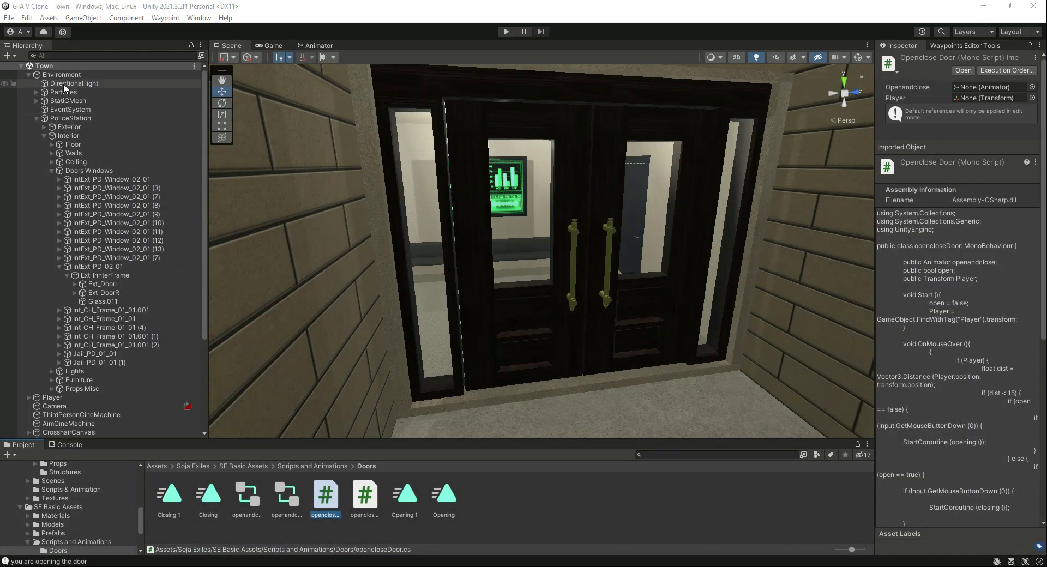
# Collapse the Interior, PoliceStation and Environment groups in the hierarchy and select the Player object to check its tag
pyautogui.click(44, 136)
pyautogui.click(36, 118)
pyautogui.click(28, 75)
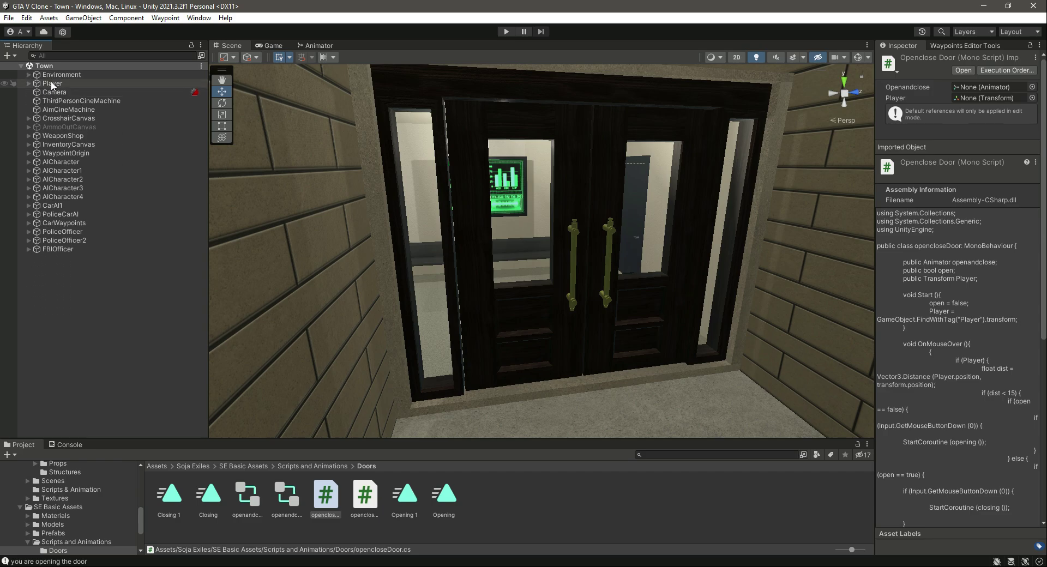
pyautogui.click(51, 83)
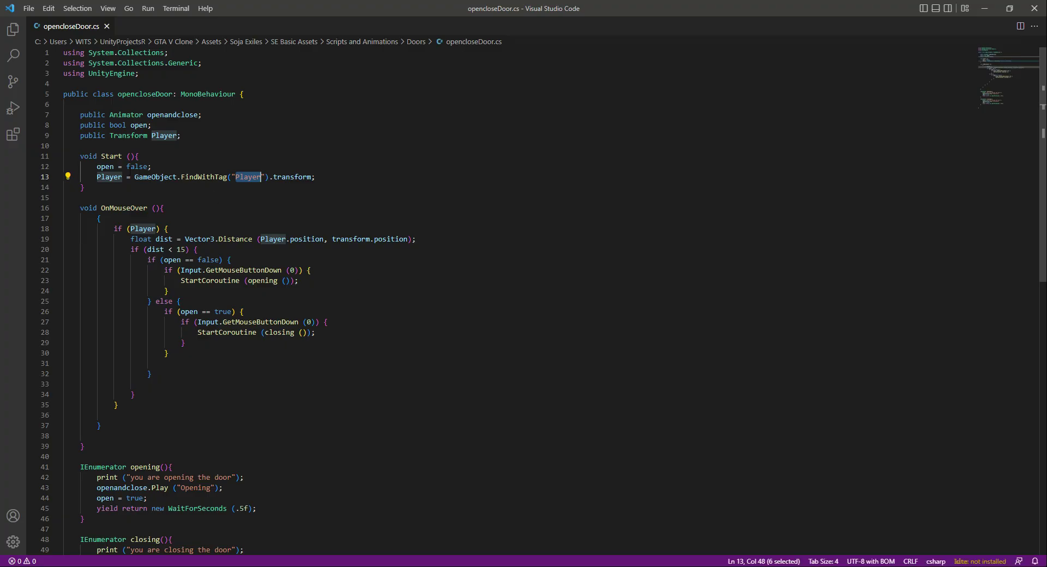
# Review the Start and OnMouseOver code, close the opencloseDoor script and return to Unity
pyautogui.moveTo(81, 157); pyautogui.dragTo(495, 426)
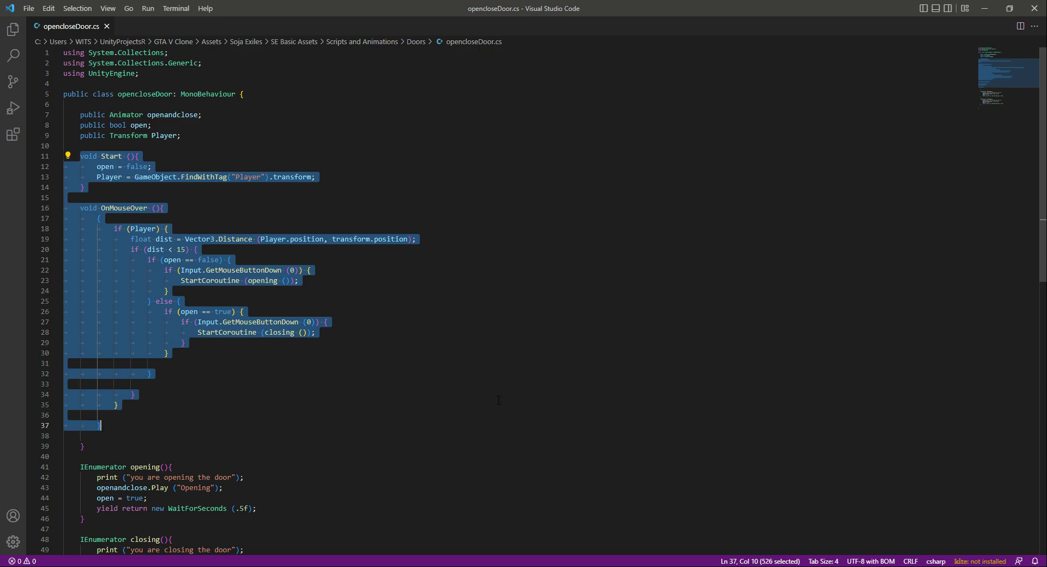
pyautogui.click(498, 403)
pyautogui.click(107, 26)
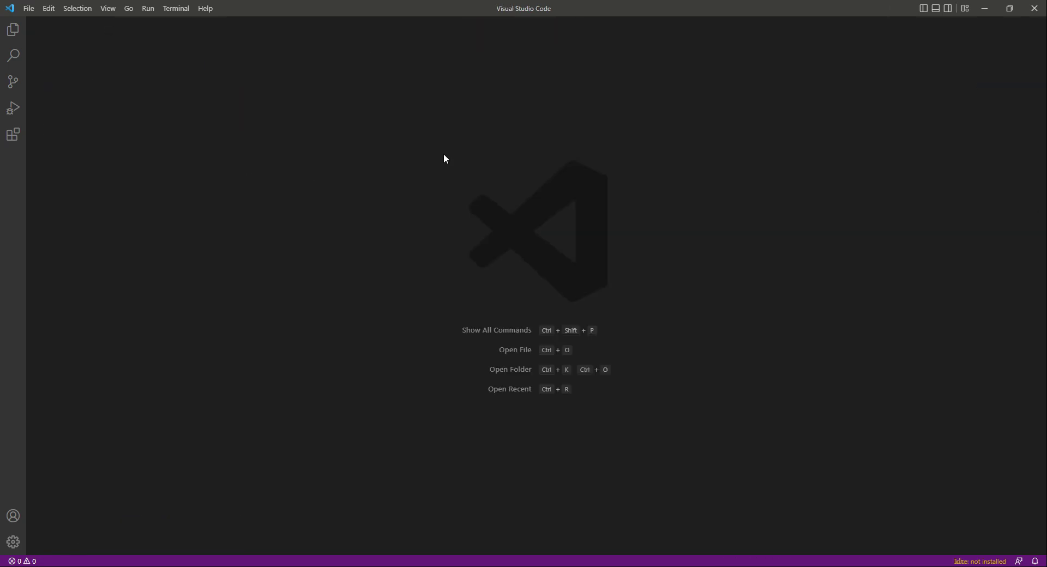
pyautogui.hotkey('alt', 'Tab')
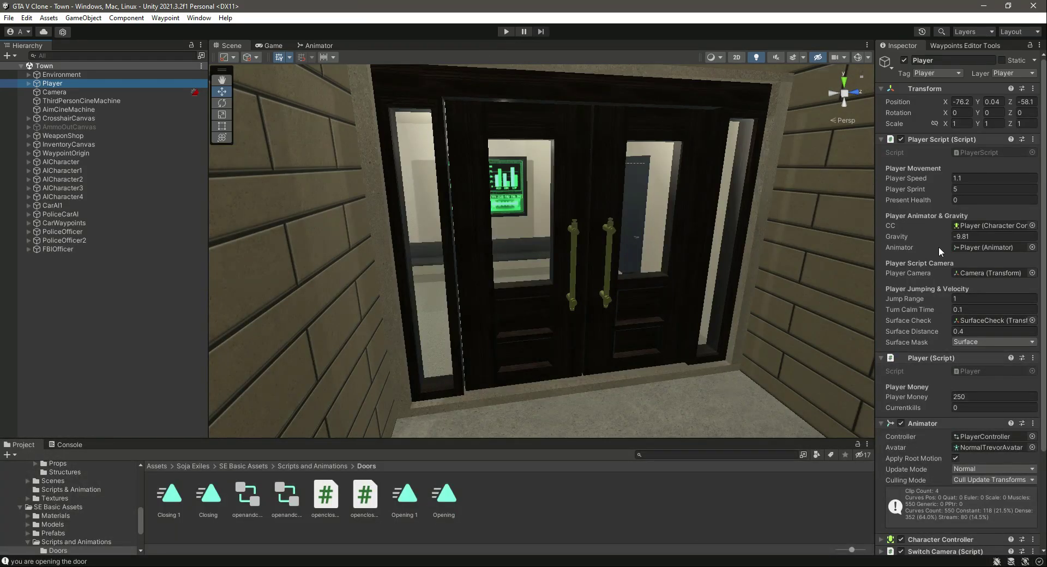
# Deselect the Player object, clear the logged console messages and return to the project's Doors folder
pyautogui.click(80, 401)
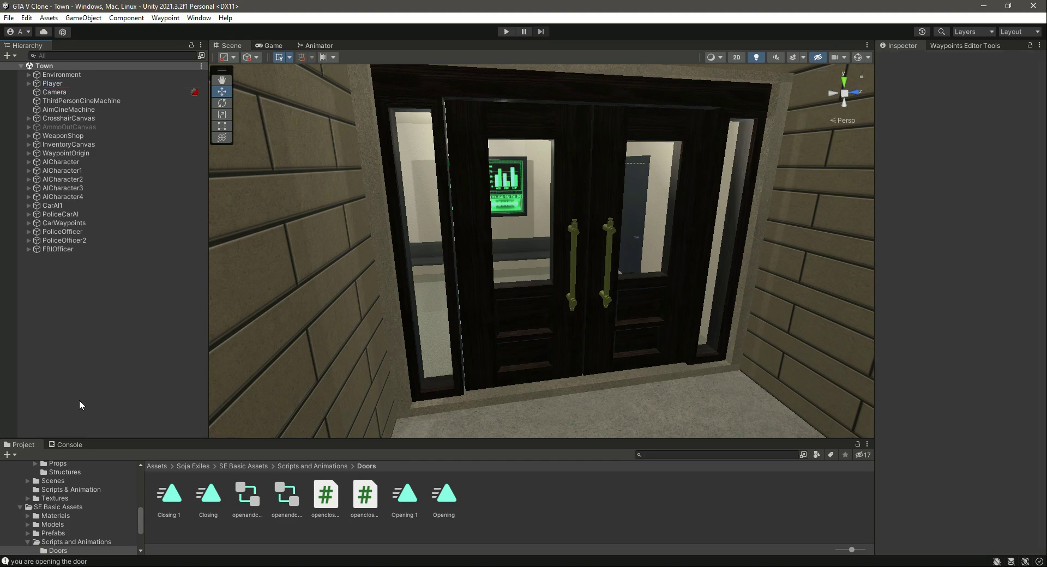
pyautogui.click(69, 444)
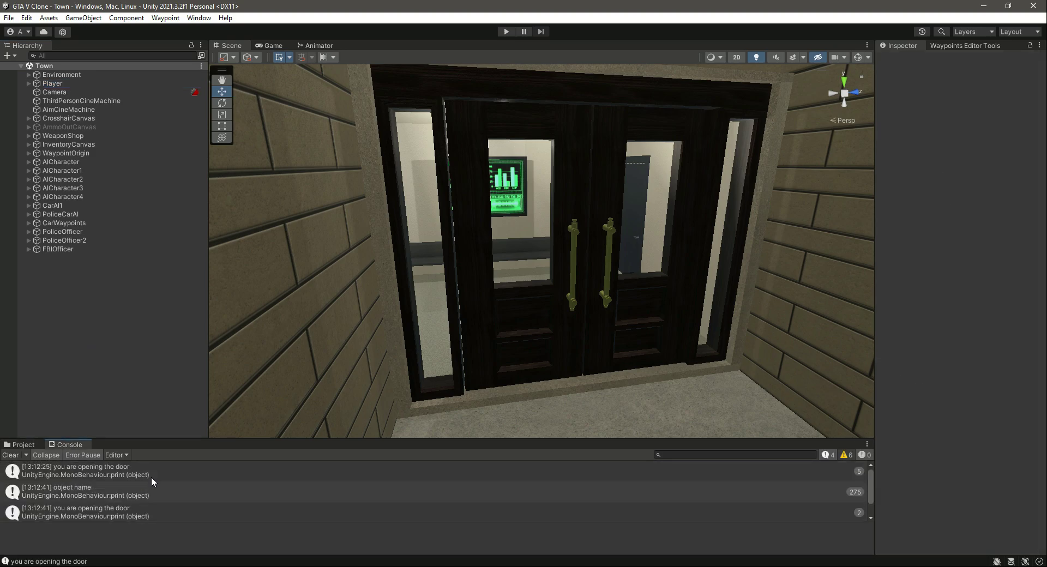
pyautogui.click(12, 455)
pyautogui.click(20, 444)
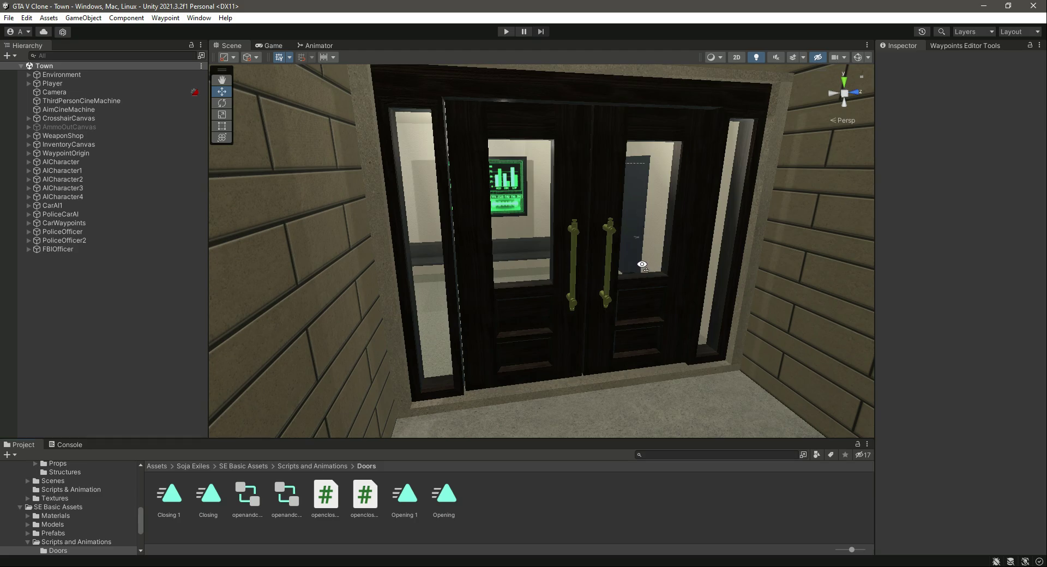
# Inspect the police station's reception room in the scene, and pull back to view the building's whole front exterior
pyautogui.press('w')
pyautogui.moveTo(643, 264); pyautogui.dragTo(321, 292, button='right')
pyautogui.scroll(4, 522, 273)
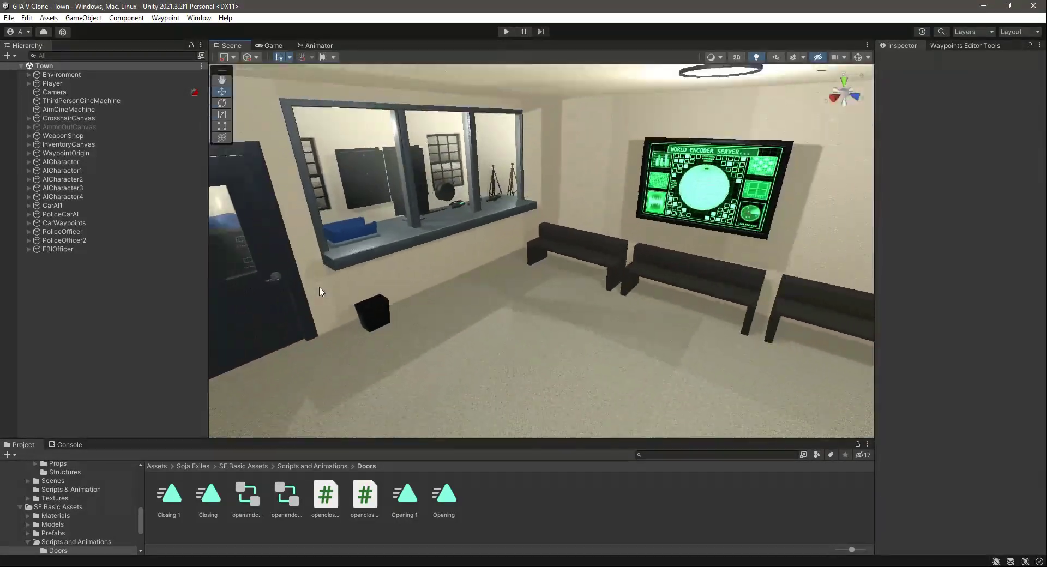
pyautogui.scroll(-10, 321, 292)
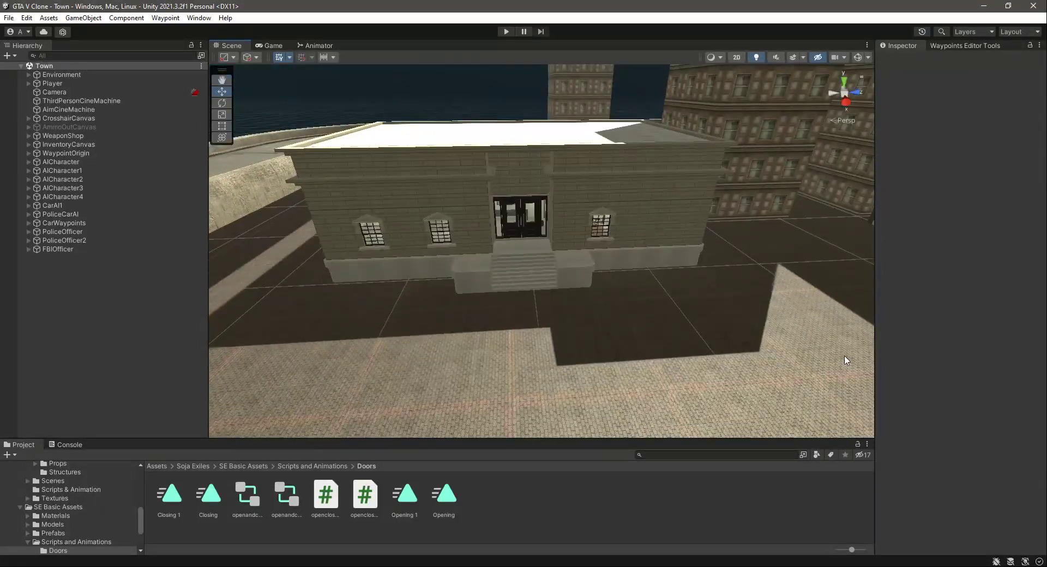